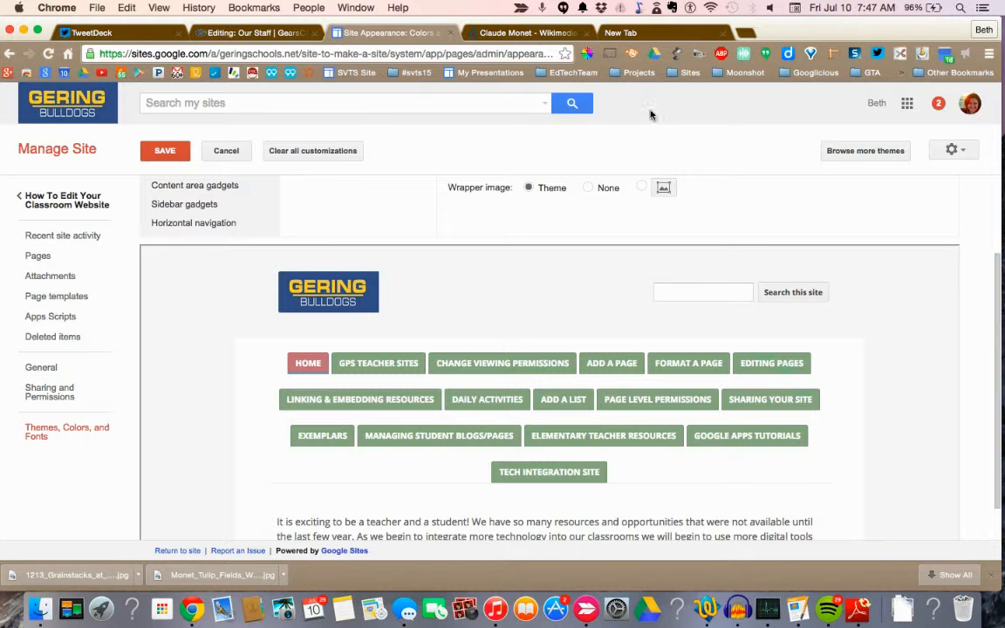
# Search Google for baseball in the empty new browser tab and show the image results.
pyautogui.click(513, 33)
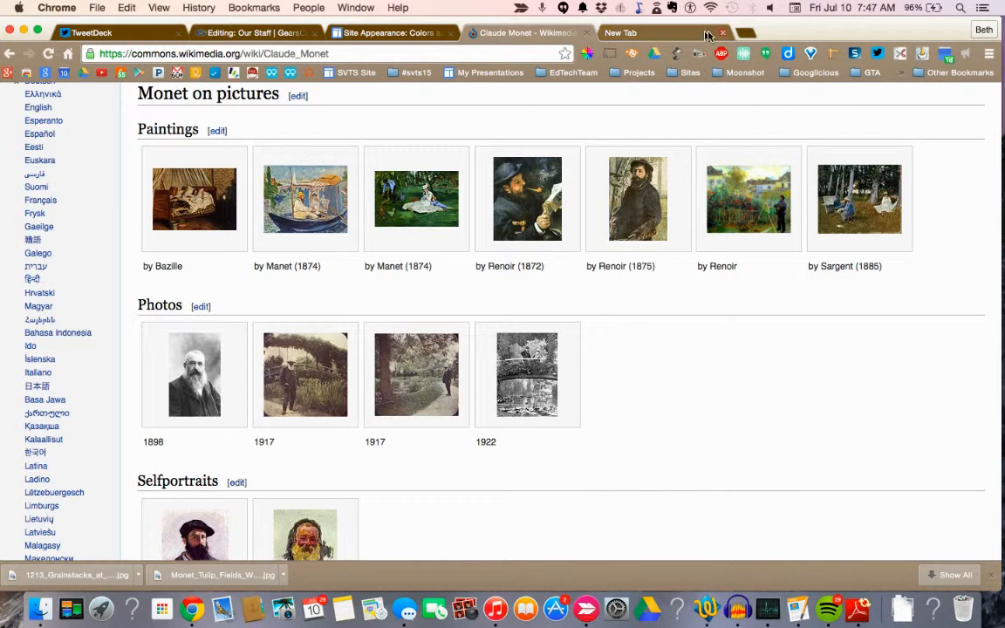
pyautogui.click(659, 33)
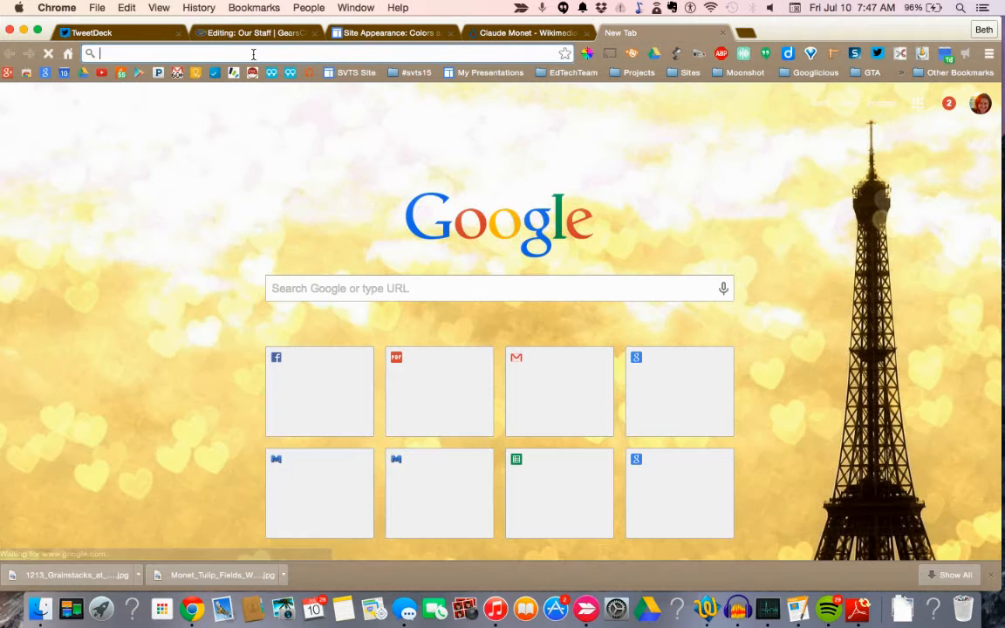
pyautogui.click(360, 290)
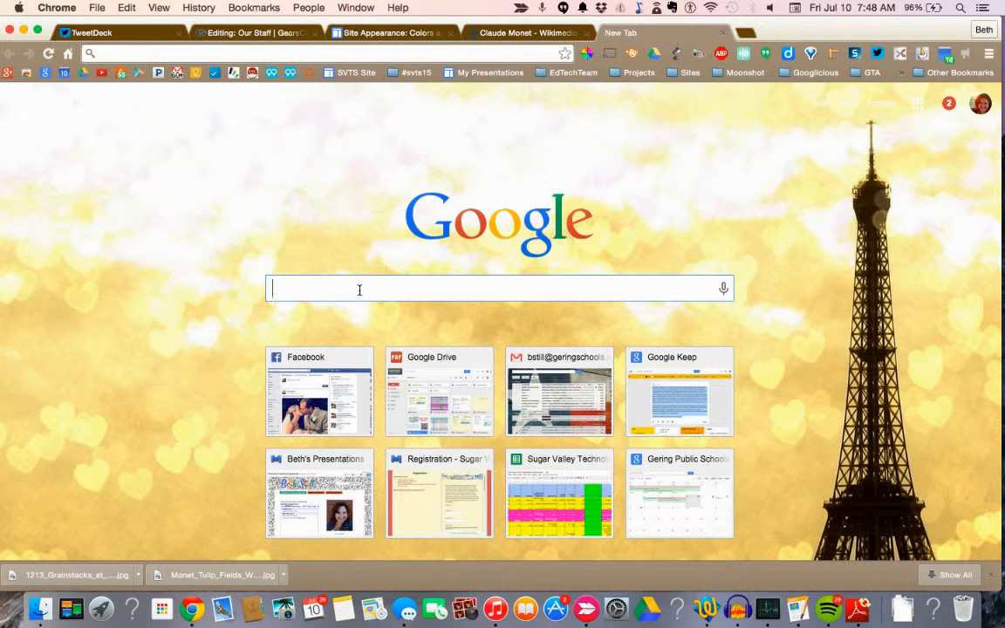
pyautogui.write('baseb')
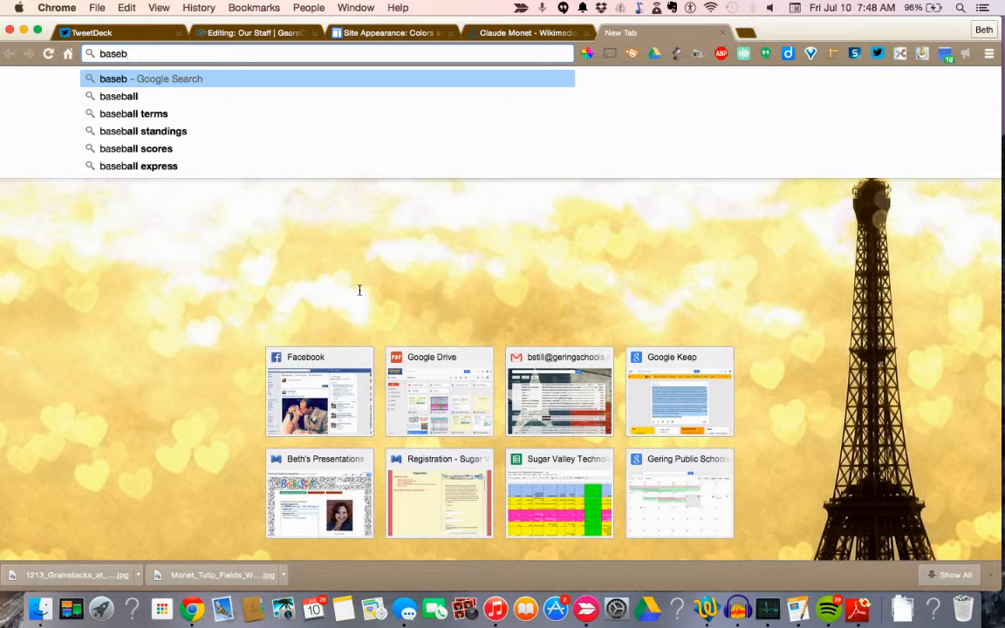
pyautogui.write('all')
pyautogui.press('Return')
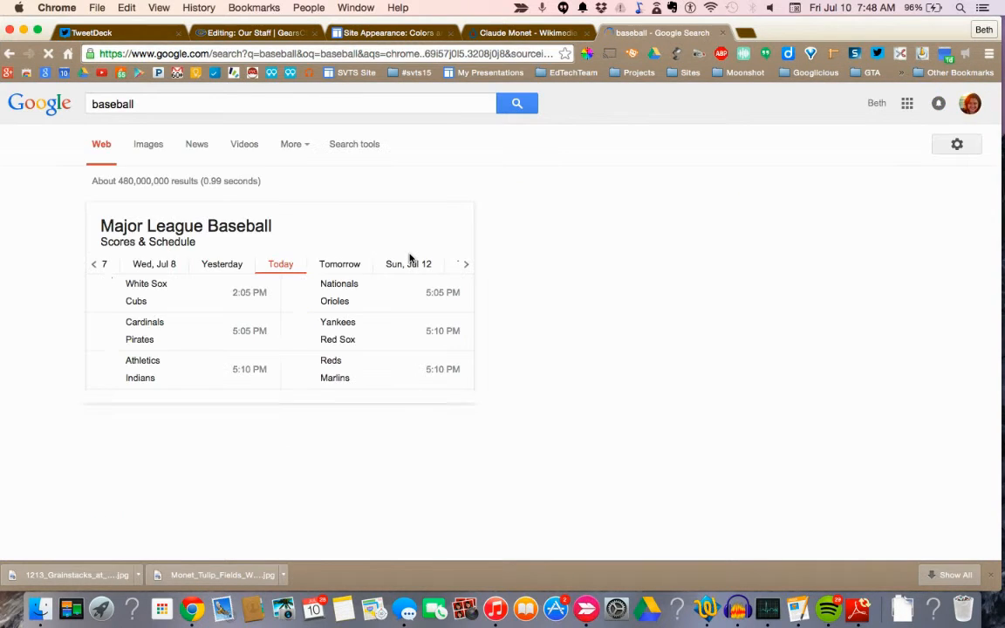
pyautogui.click(297, 147)
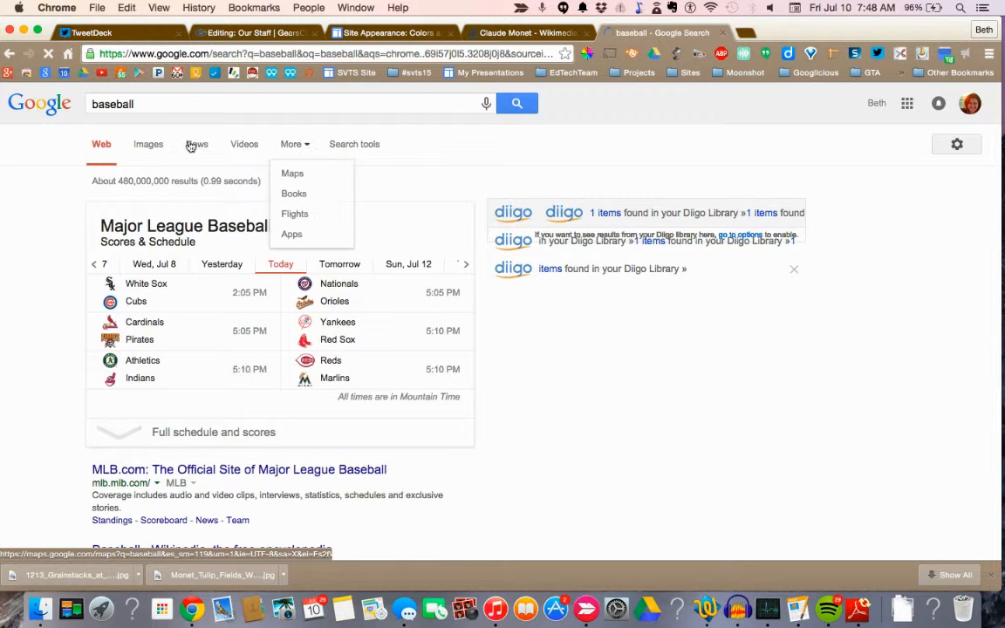
pyautogui.click(149, 152)
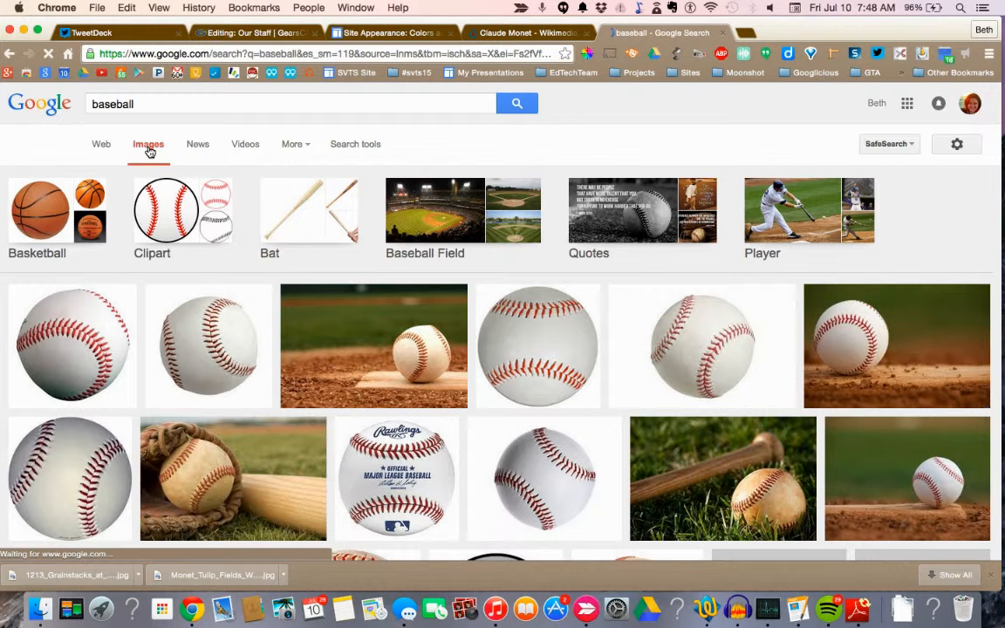
# Filter the baseball images by usage rights to Labeled for reuse and look through the results.
pyautogui.click(302, 145)
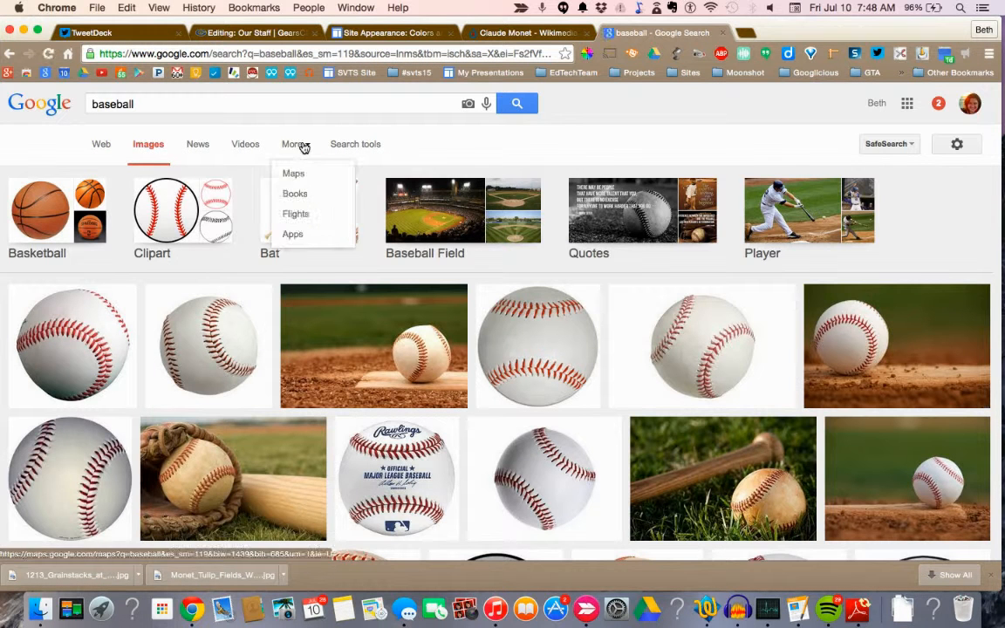
pyautogui.click(366, 146)
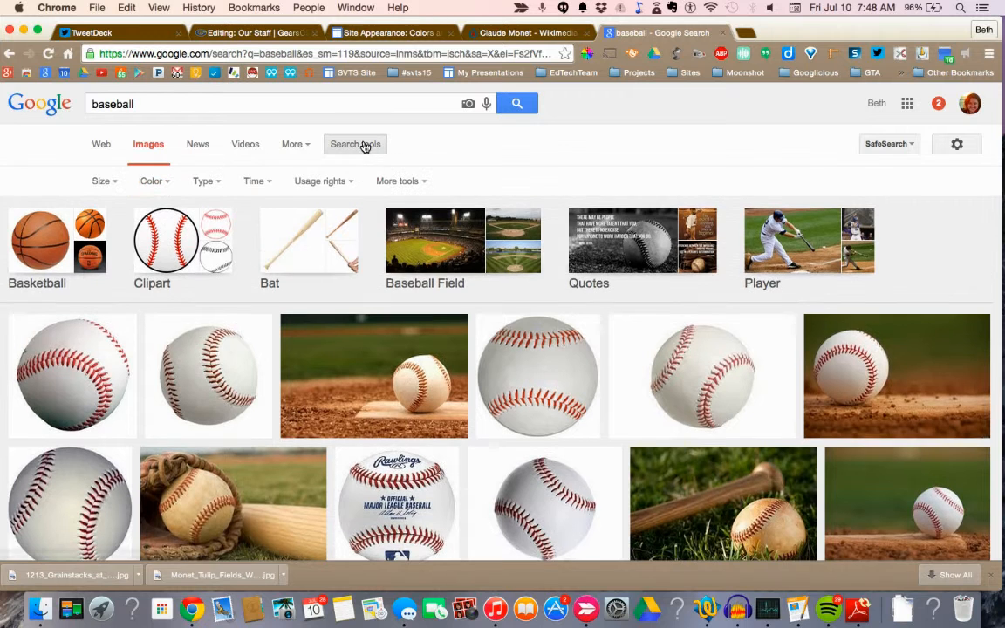
pyautogui.click(321, 183)
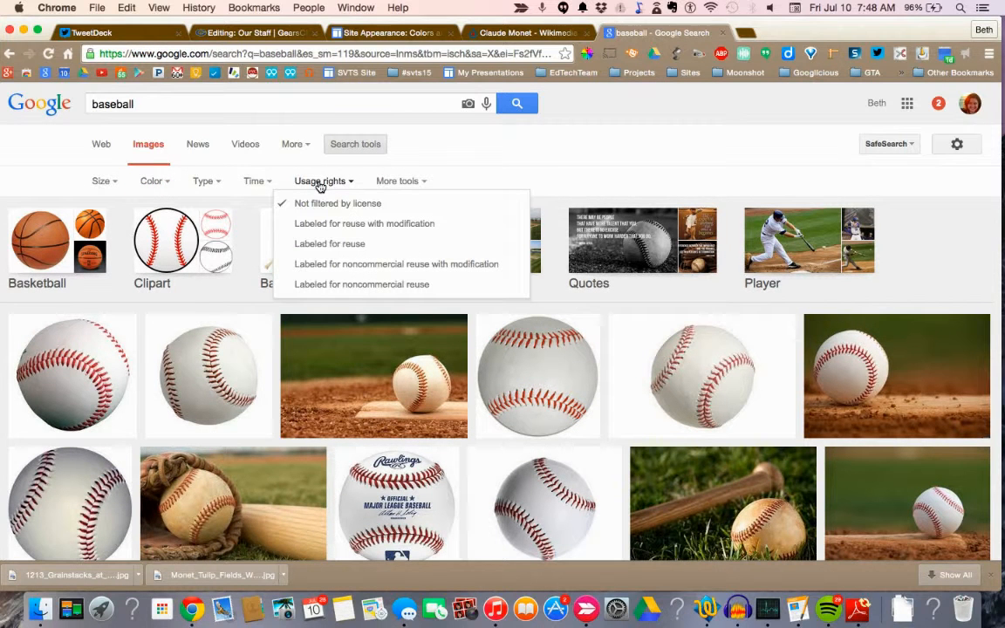
pyautogui.click(317, 246)
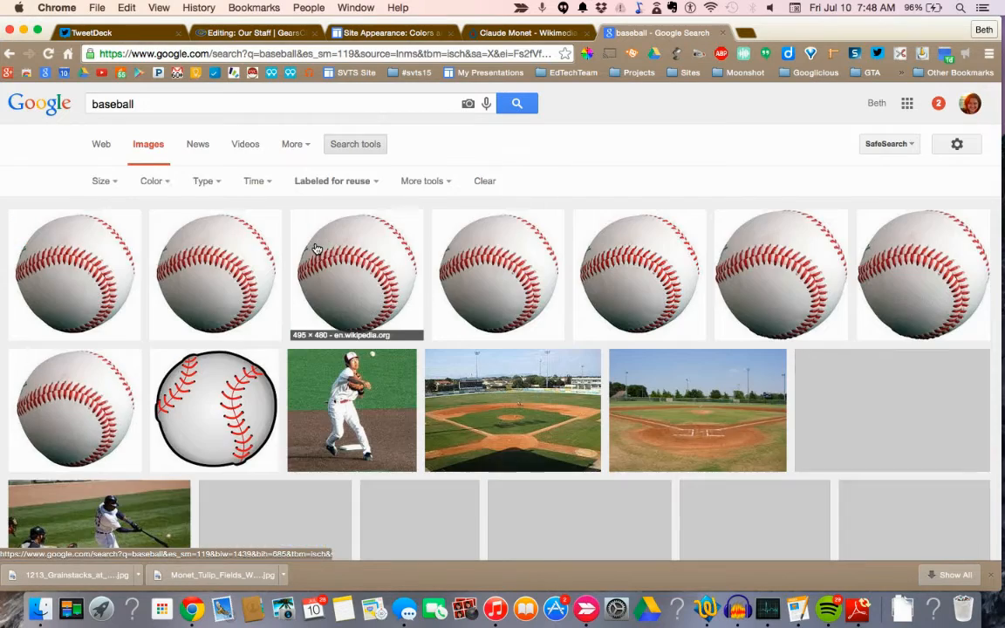
pyautogui.scroll(-2, 602, 349)
pyautogui.scroll(-15, 622, 370)
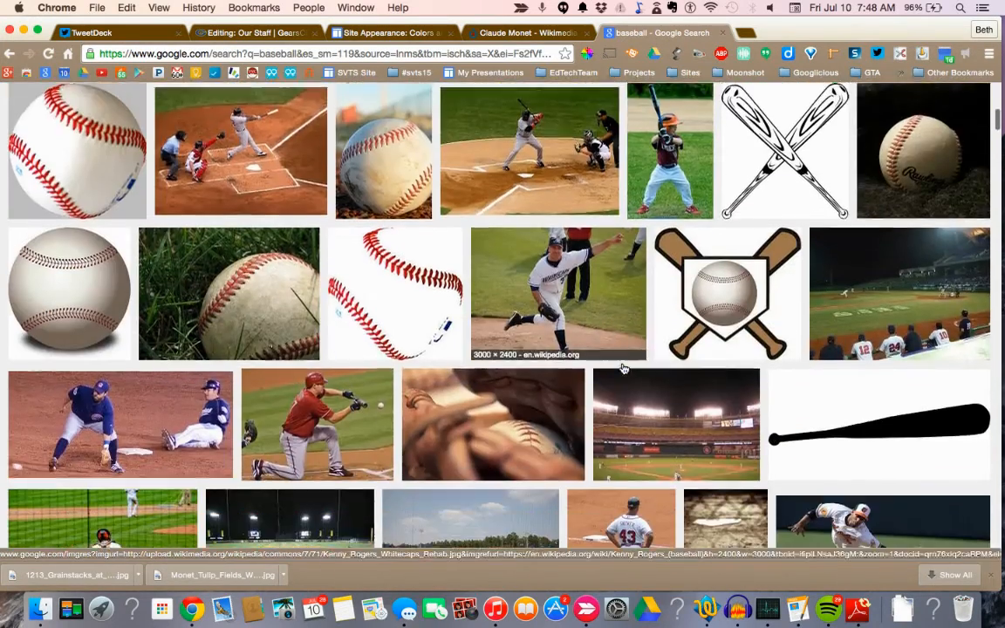
pyautogui.scroll(-15, 622, 370)
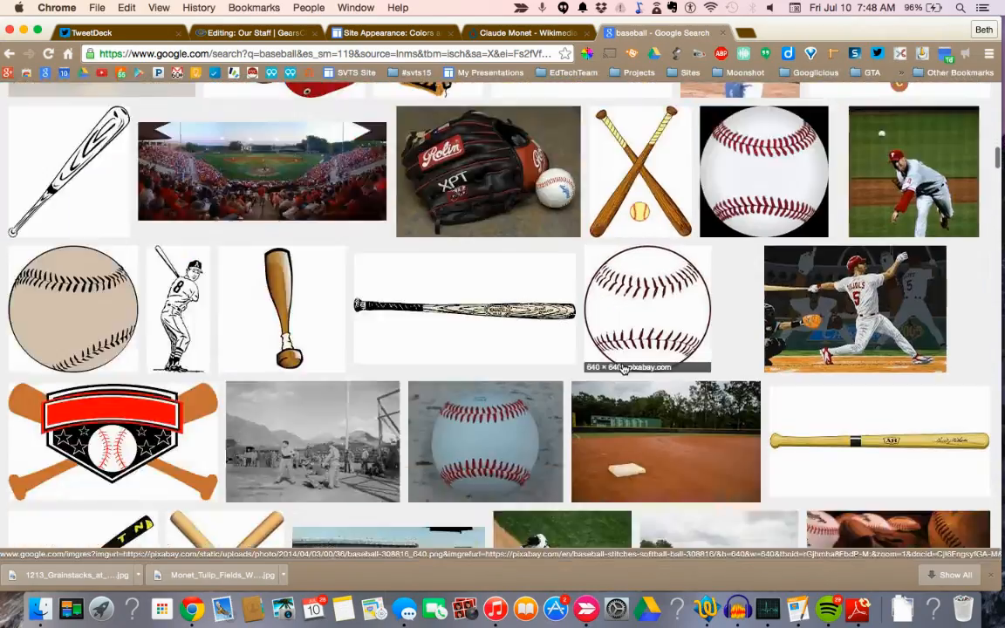
pyautogui.scroll(-15, 622, 370)
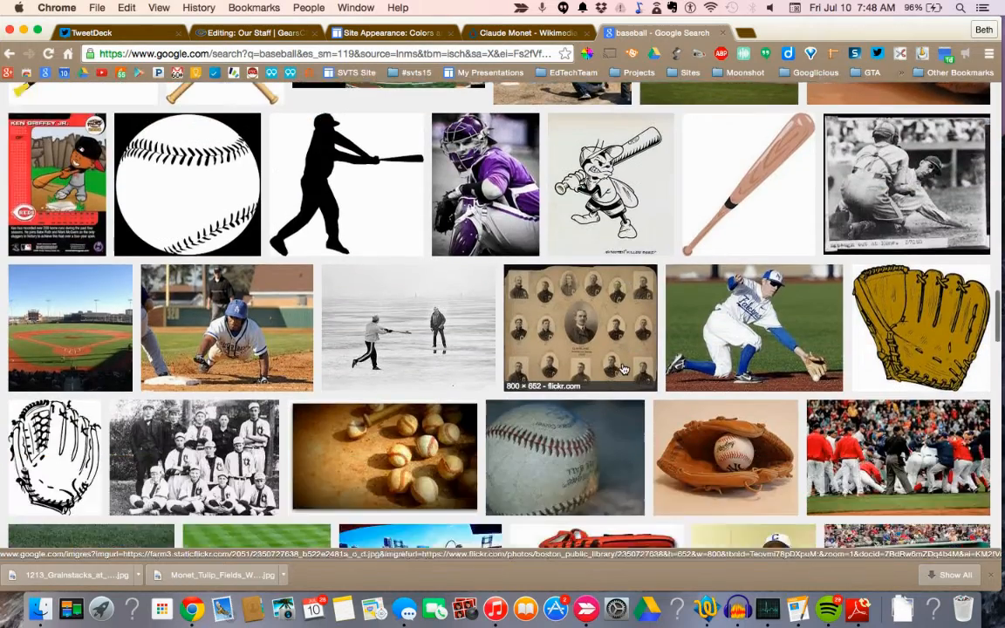
pyautogui.scroll(20, 622, 370)
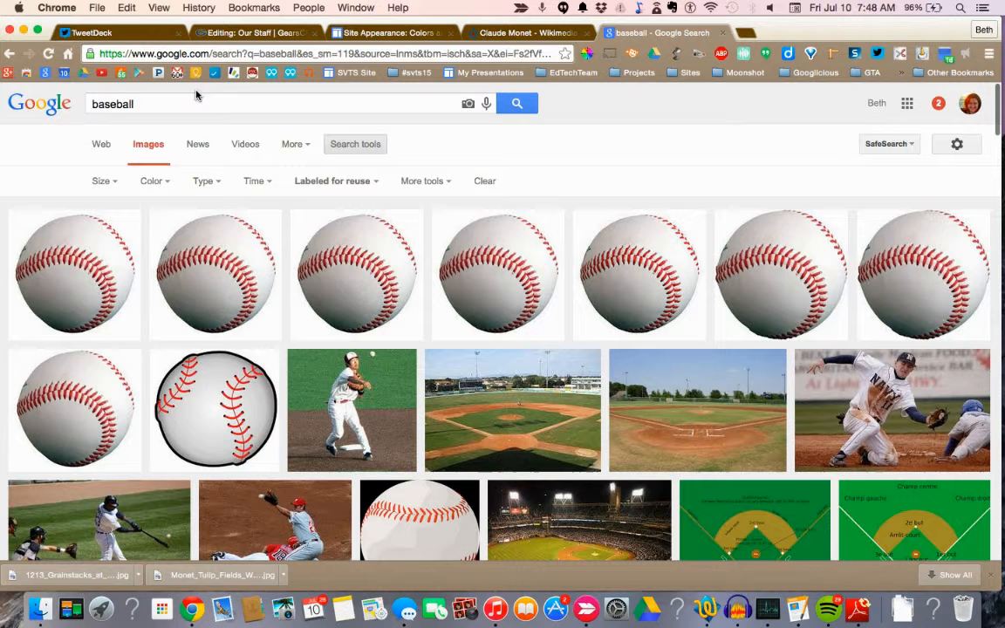
# Reset the usage rights filter of the baseball image search to Not filtered by license.
pyautogui.moveTo(137, 103); pyautogui.dragTo(87, 101)
pyautogui.press('BackSpace')
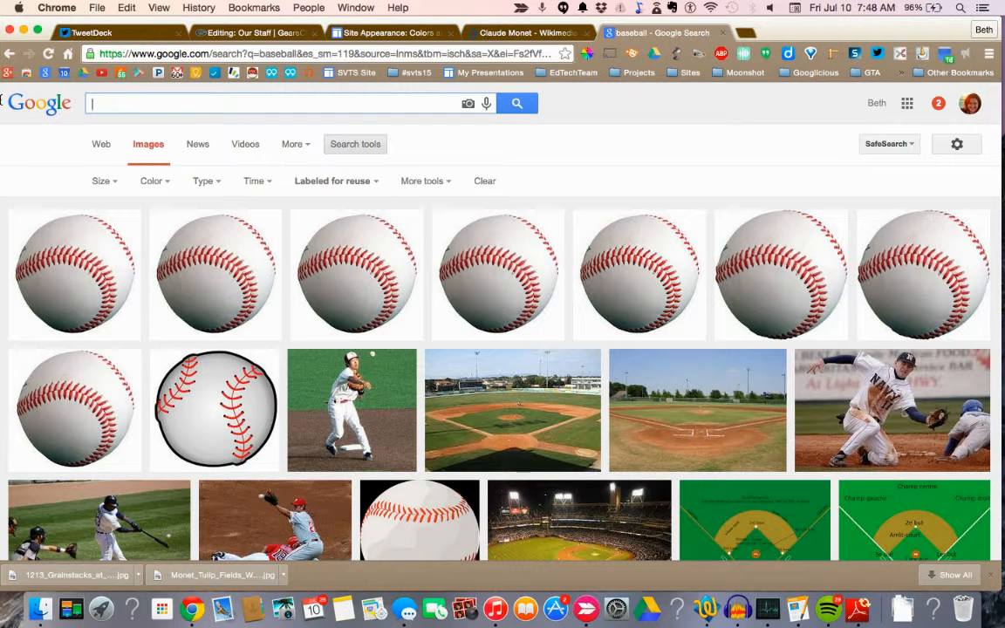
pyautogui.click(349, 180)
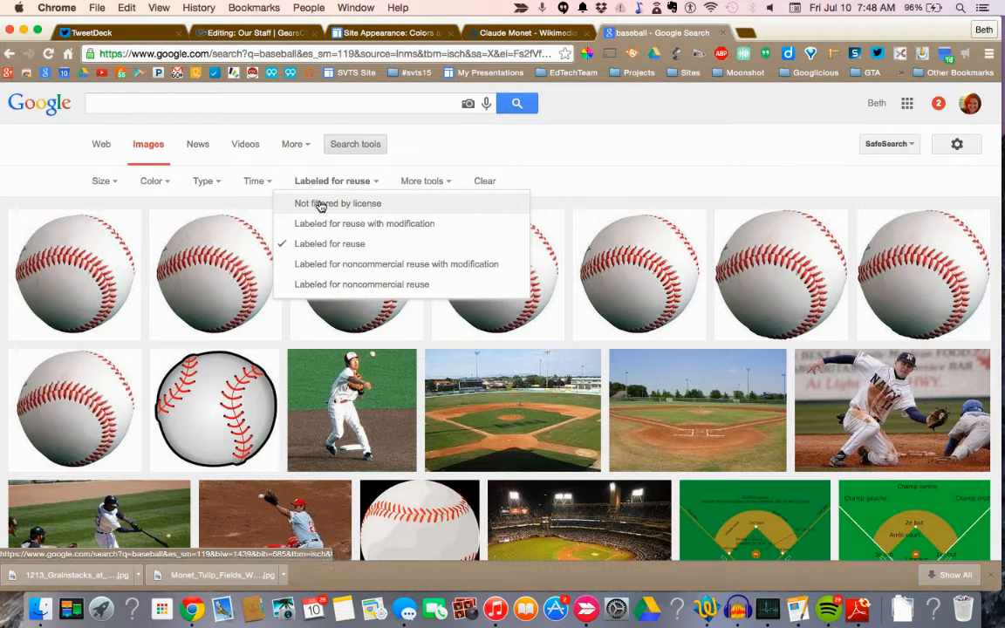
pyautogui.click(321, 204)
# Replace the baseball query with winnie the pooh and run the image search.
pyautogui.moveTo(157, 103); pyautogui.dragTo(2, 103)
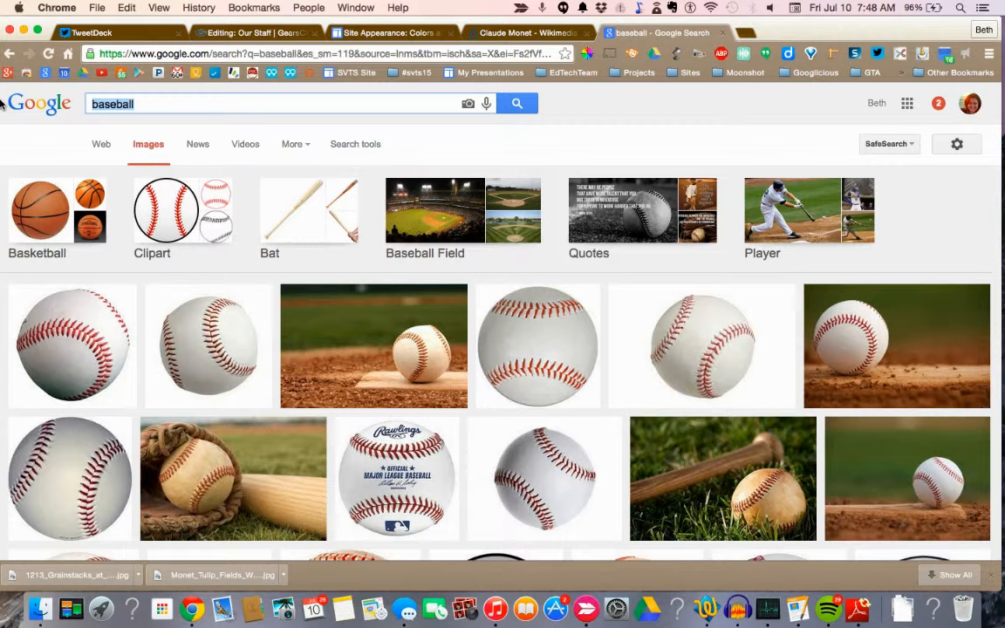
pyautogui.write('winnie the p')
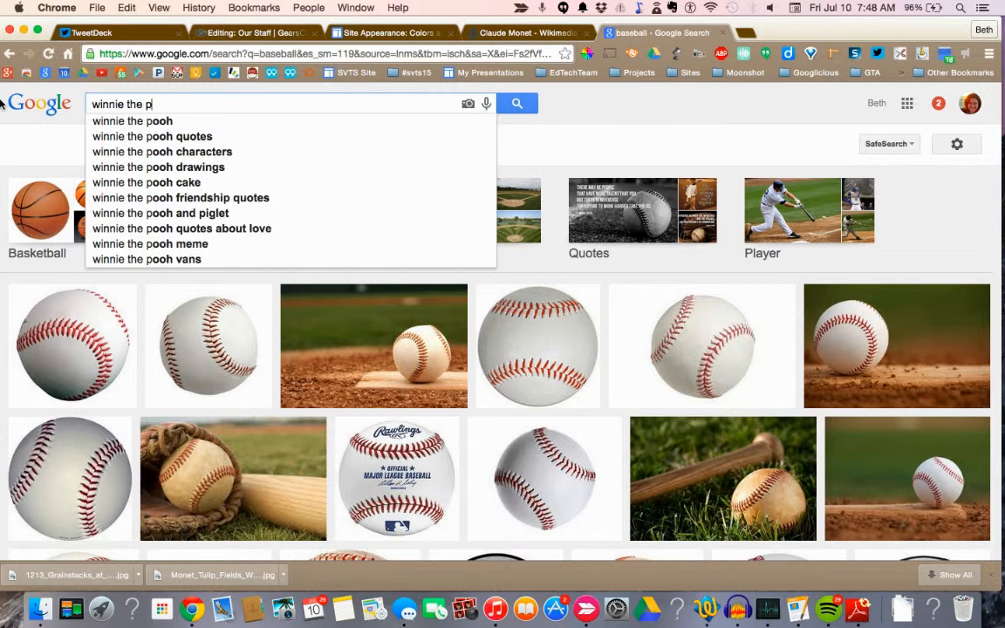
pyautogui.write('ooh')
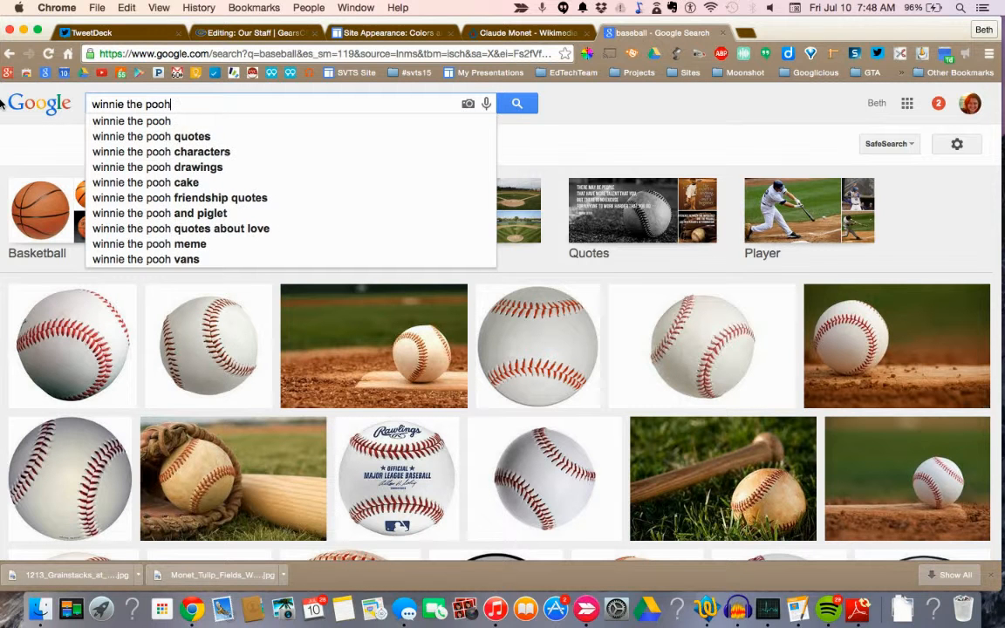
pyautogui.press('Return')
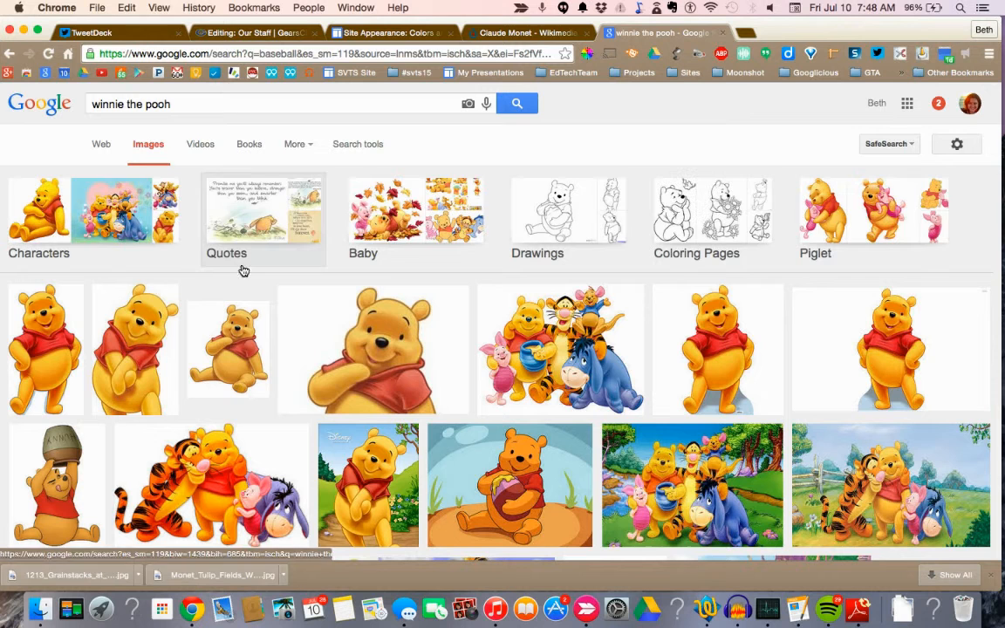
# Filter the winnie the pooh images by usage rights to Labeled for reuse.
pyautogui.click(303, 146)
pyautogui.click(380, 147)
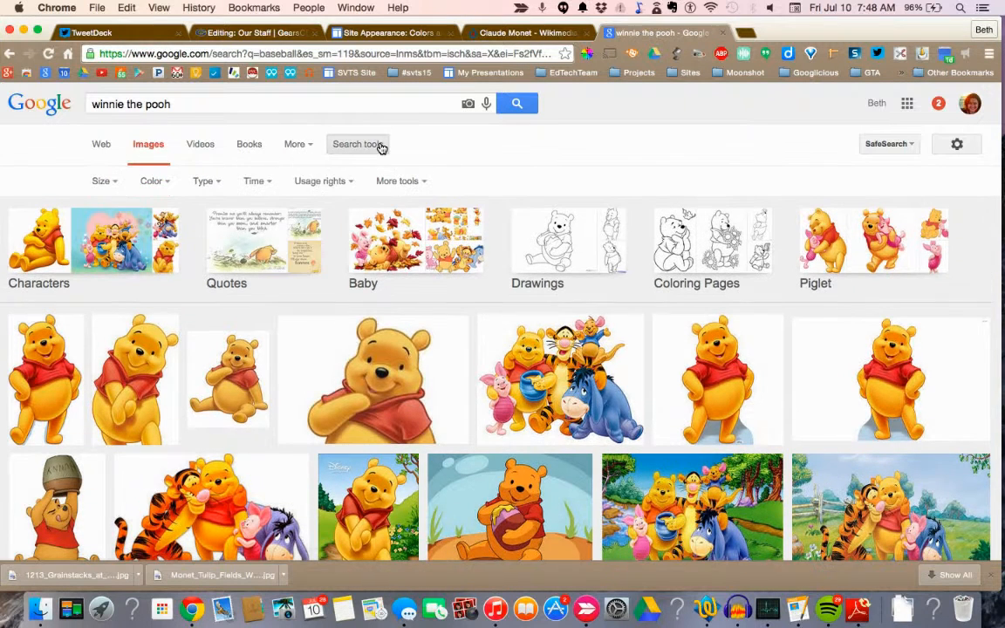
pyautogui.click(331, 183)
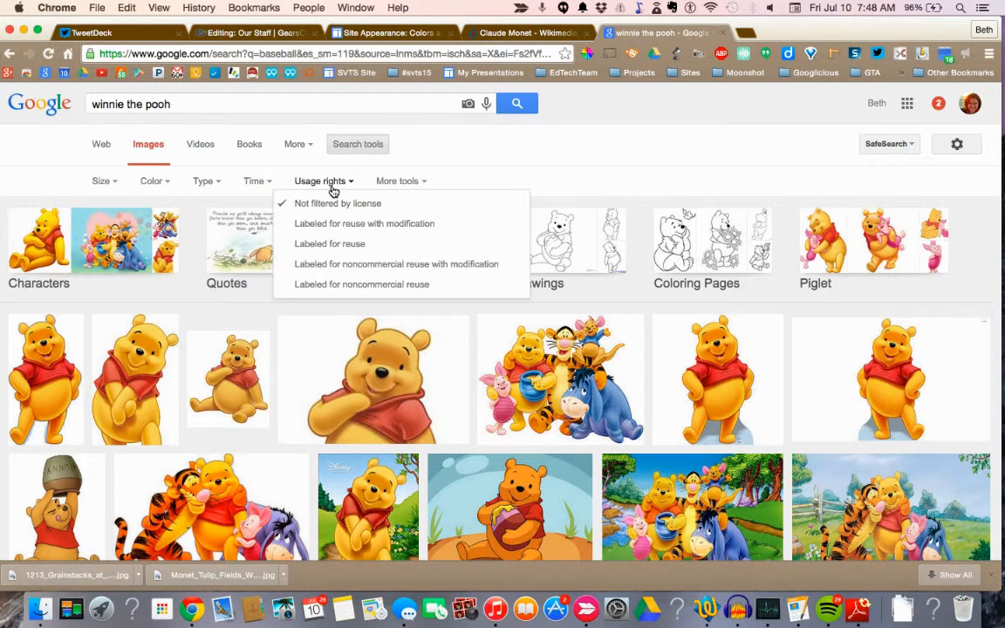
pyautogui.click(324, 247)
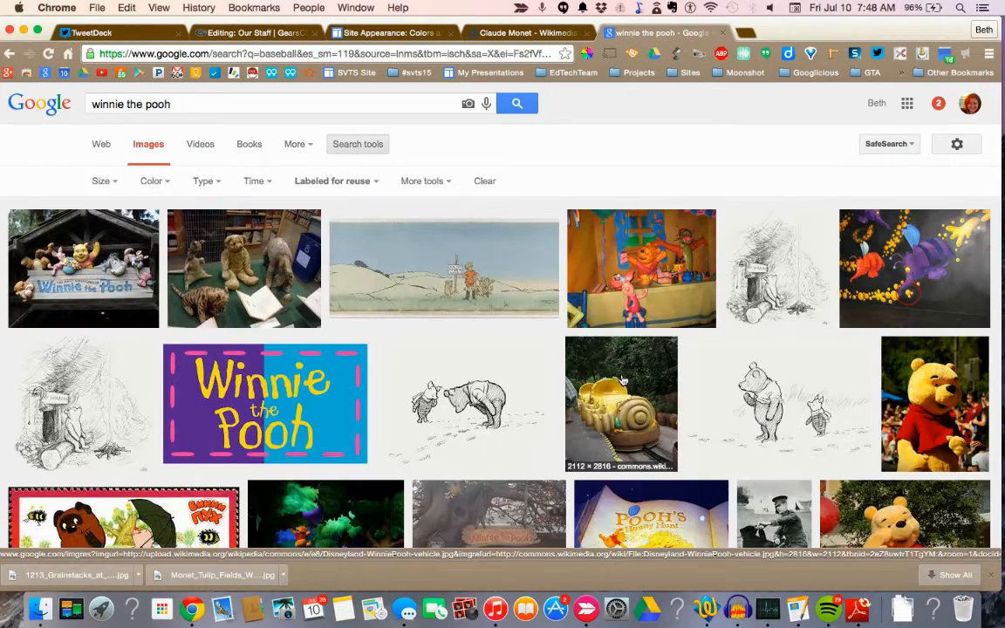
# Look through the reusable winnie the pooh images to examine what kinds of pictures and sources are offered.
pyautogui.scroll(-5, 623, 381)
pyautogui.scroll(-10, 623, 380)
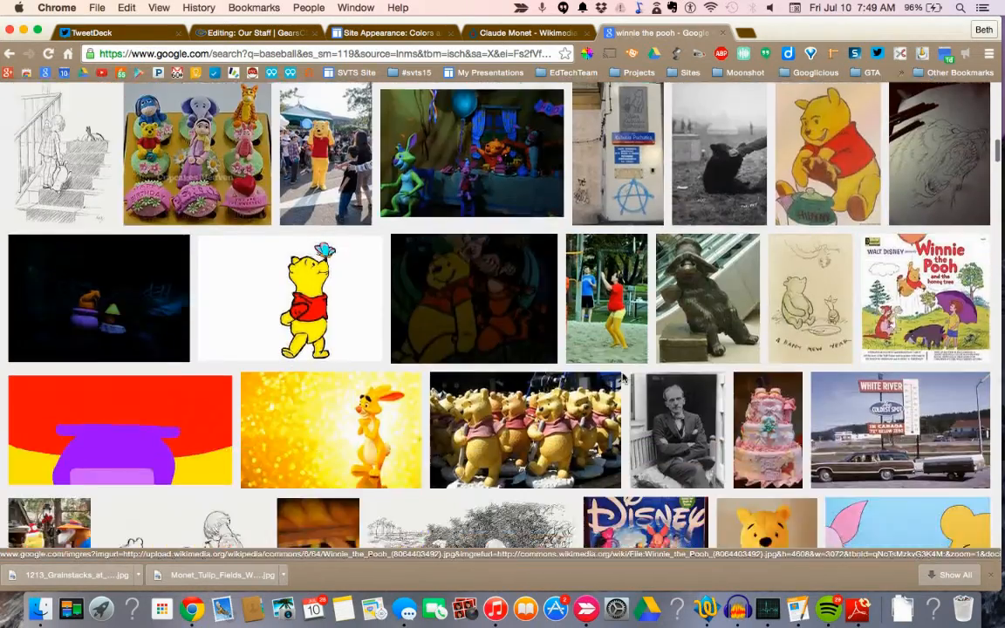
pyautogui.scroll(-10, 623, 380)
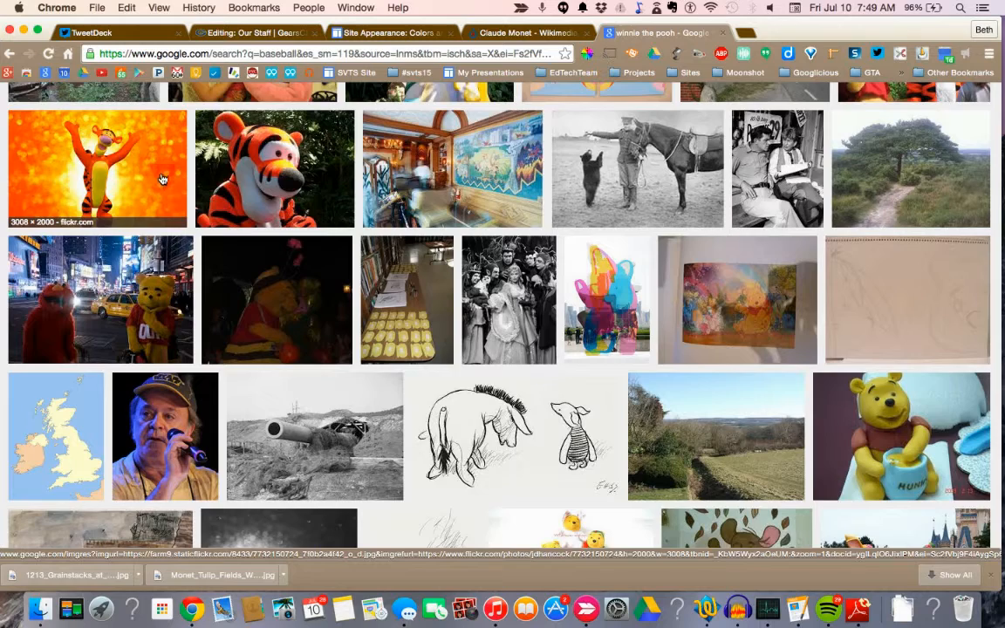
pyautogui.scroll(-4, 414, 315)
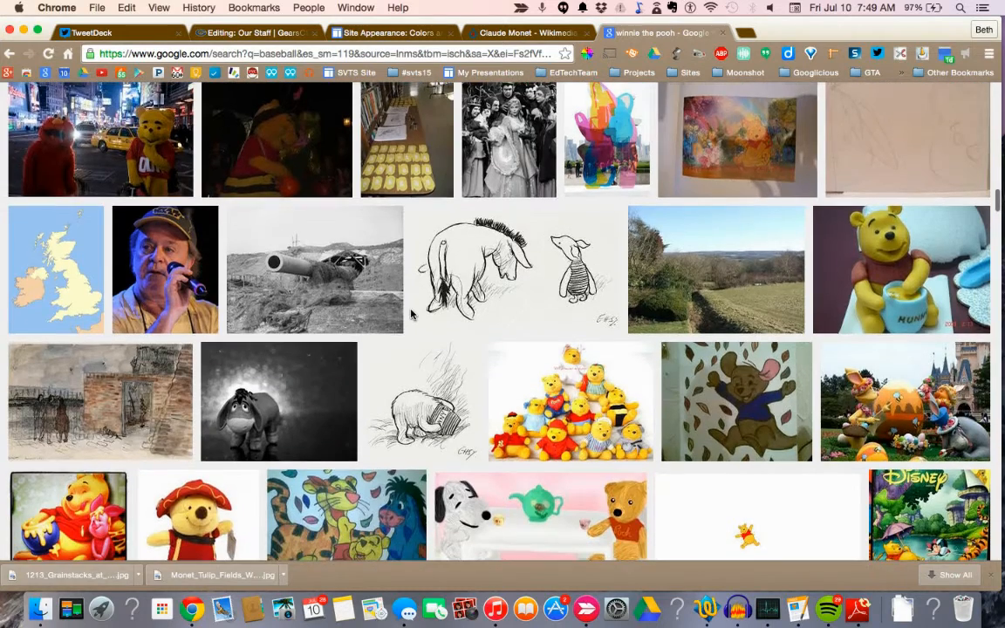
pyautogui.scroll(-3, 413, 315)
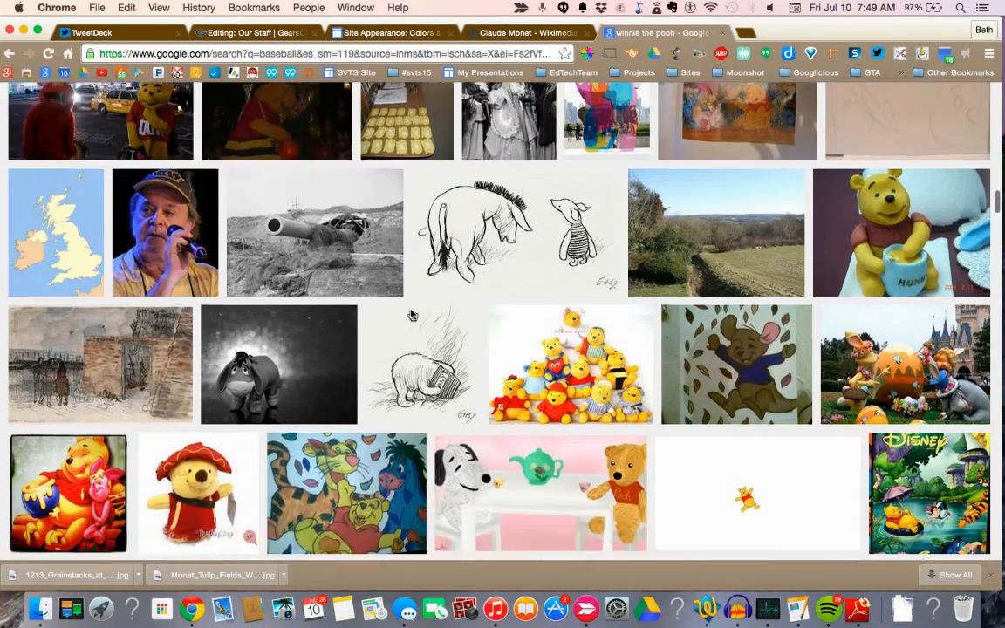
pyautogui.scroll(-5, 414, 315)
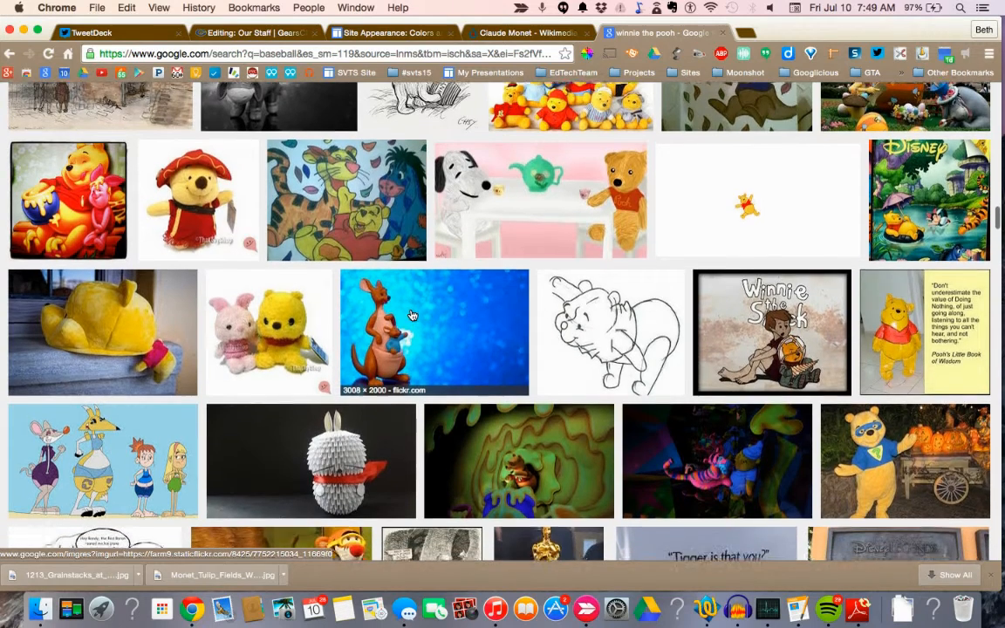
pyautogui.scroll(-1, 414, 315)
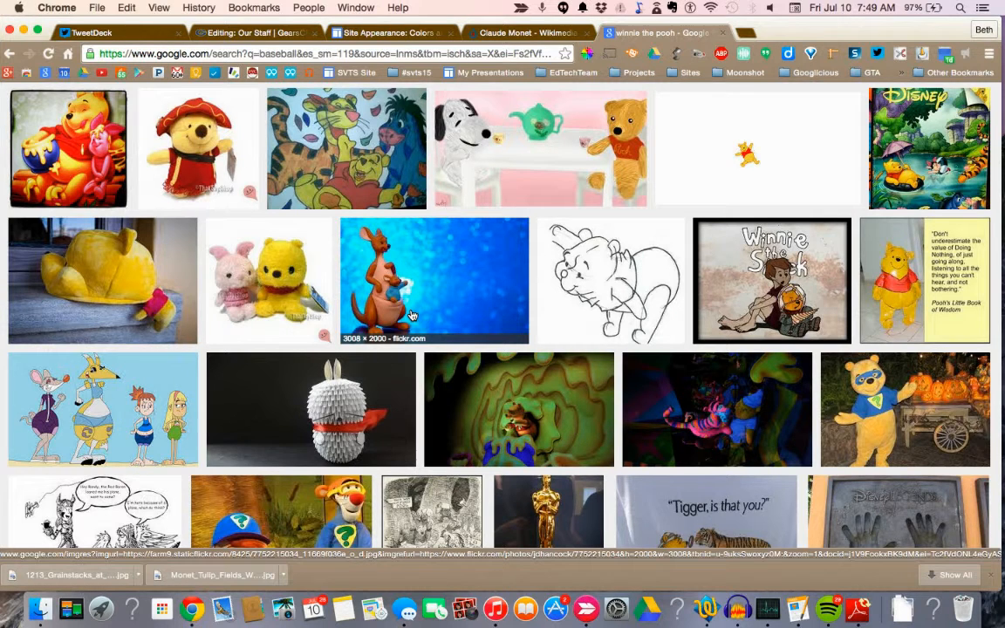
pyautogui.scroll(2, 414, 315)
pyautogui.scroll(20, 414, 315)
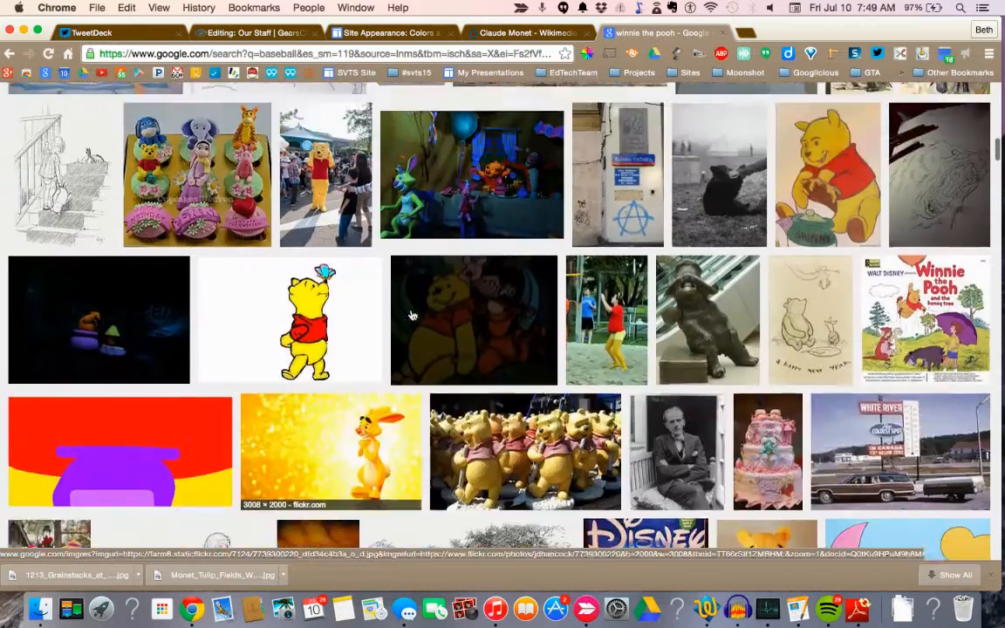
pyautogui.scroll(-10, 414, 315)
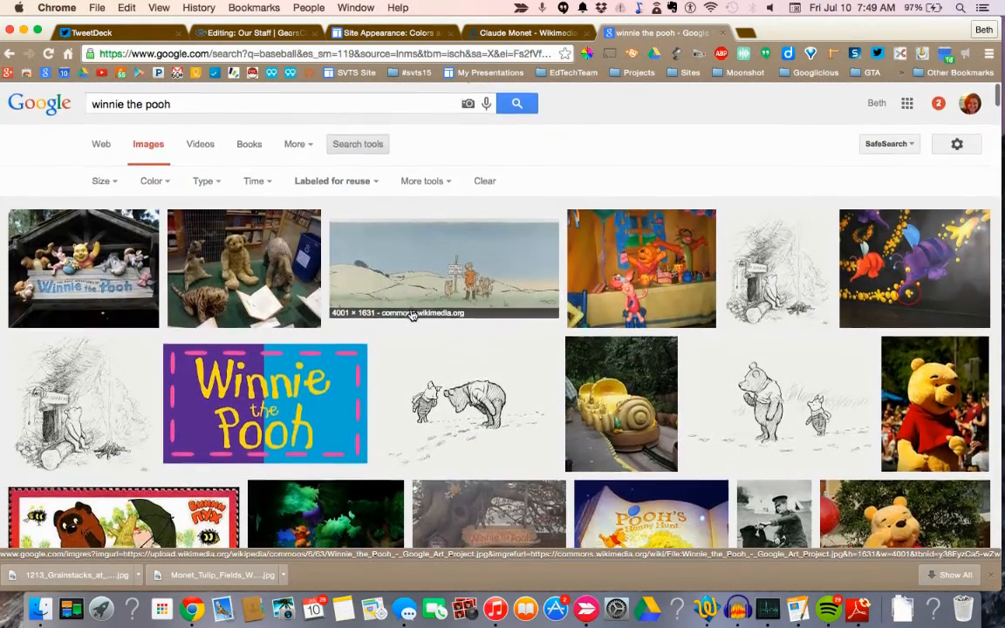
pyautogui.scroll(1, 414, 315)
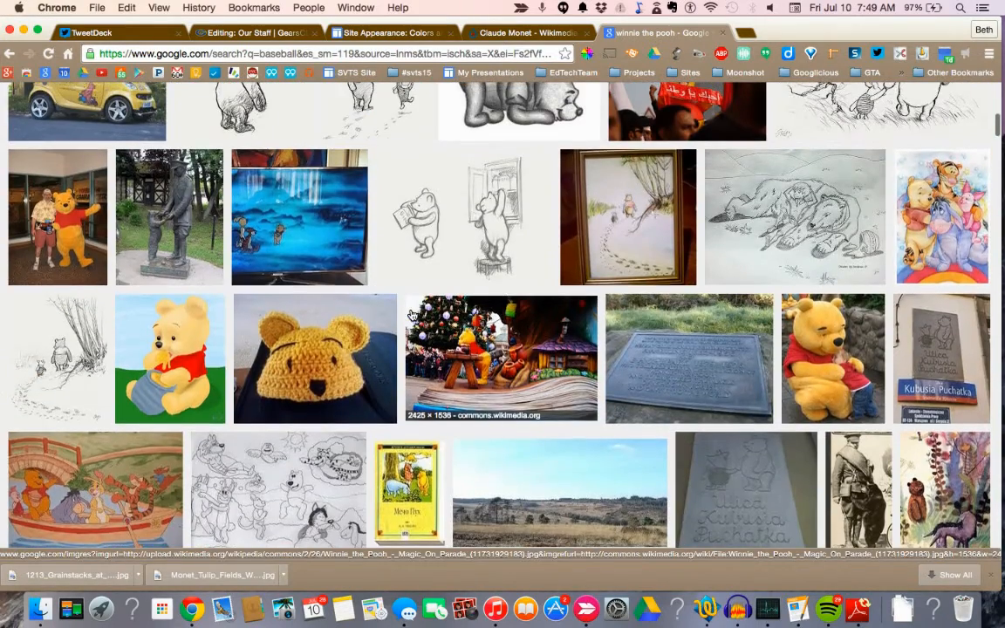
pyautogui.scroll(-3, 413, 315)
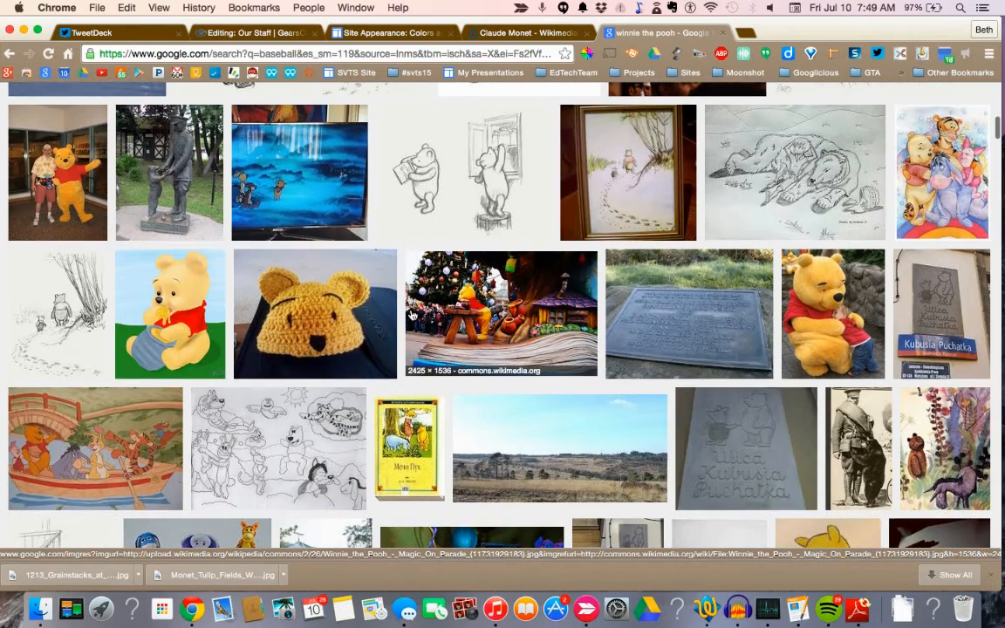
pyautogui.scroll(-8, 414, 315)
pyautogui.scroll(-3, 412, 315)
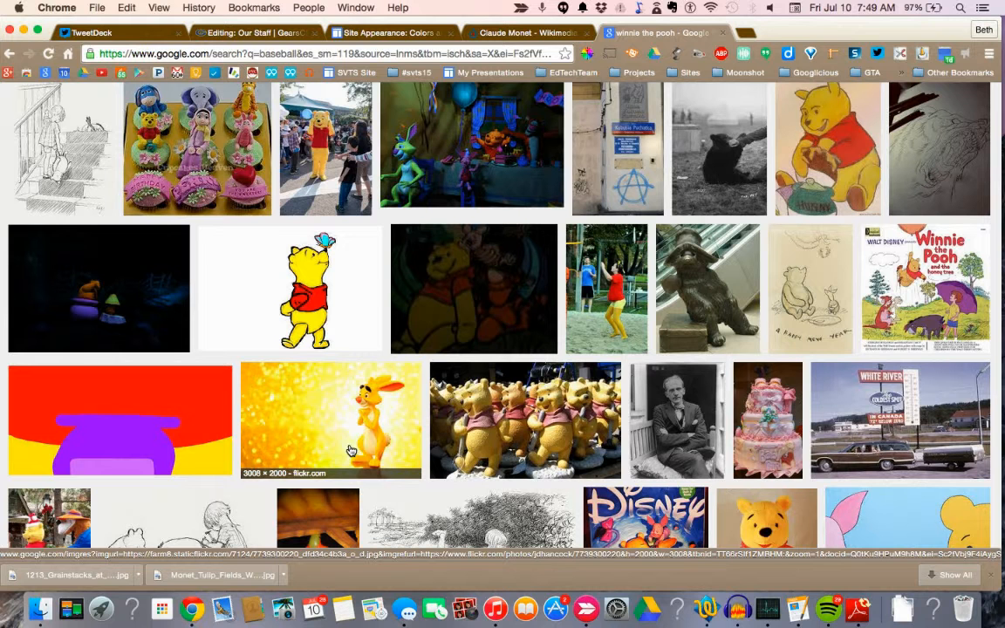
# Finish looking through the reusable winnie the pooh images and close the image search.
pyautogui.scroll(-5, 349, 450)
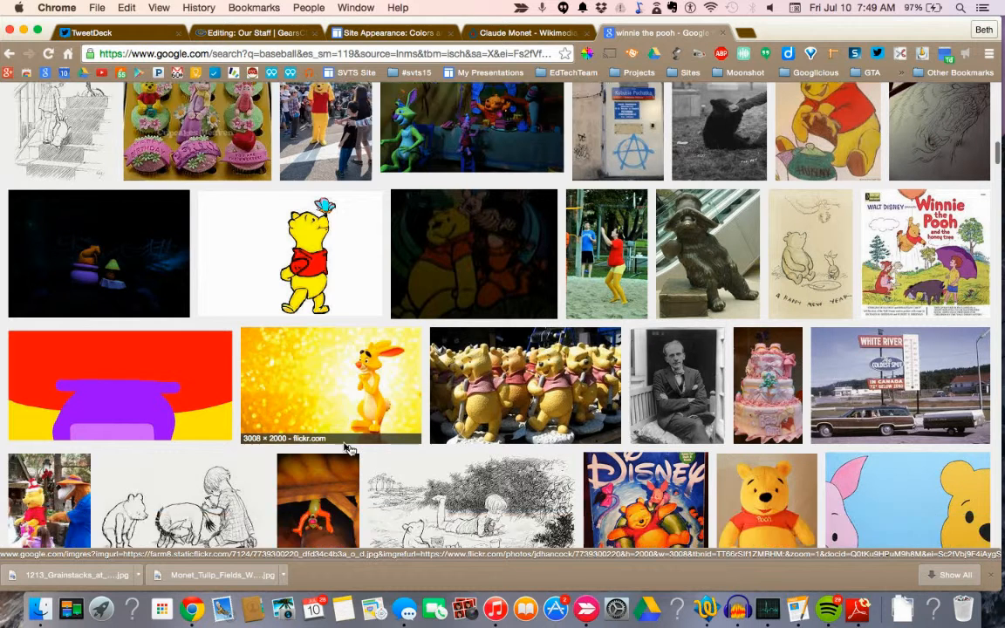
pyautogui.scroll(10, 349, 451)
pyautogui.scroll(10, 349, 451)
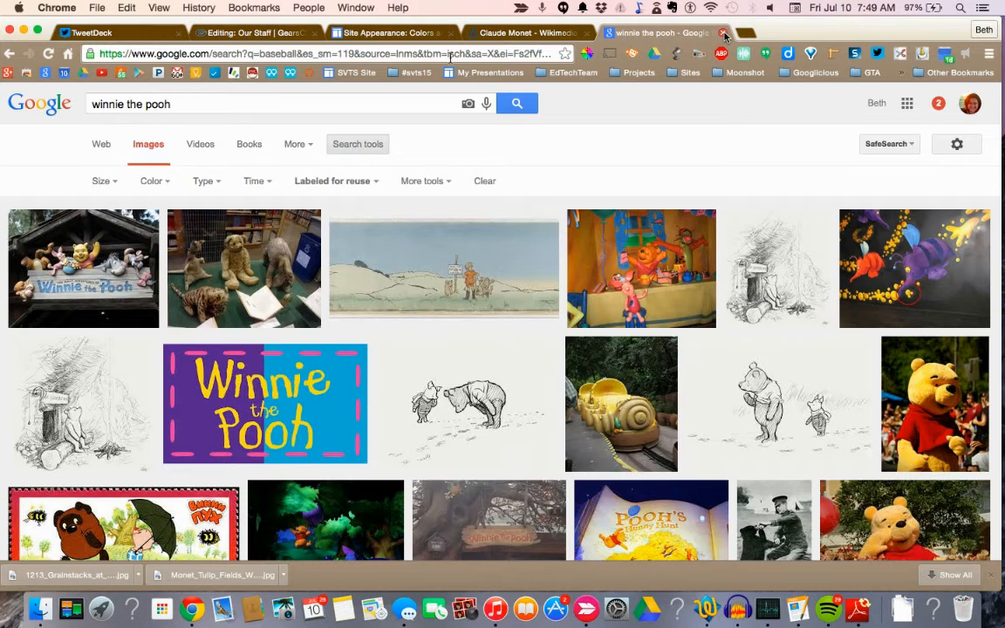
pyautogui.press('super+w')
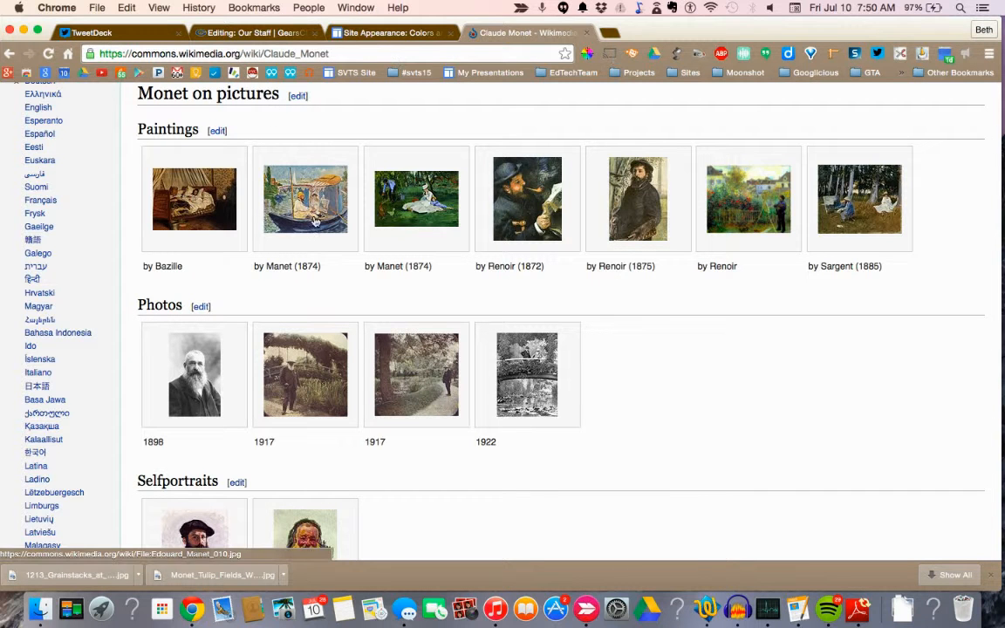
# Find the Fields section of the Claude Monet gallery and open the painting Meadow outside Vetheuil.
pyautogui.scroll(-20, 248, 281)
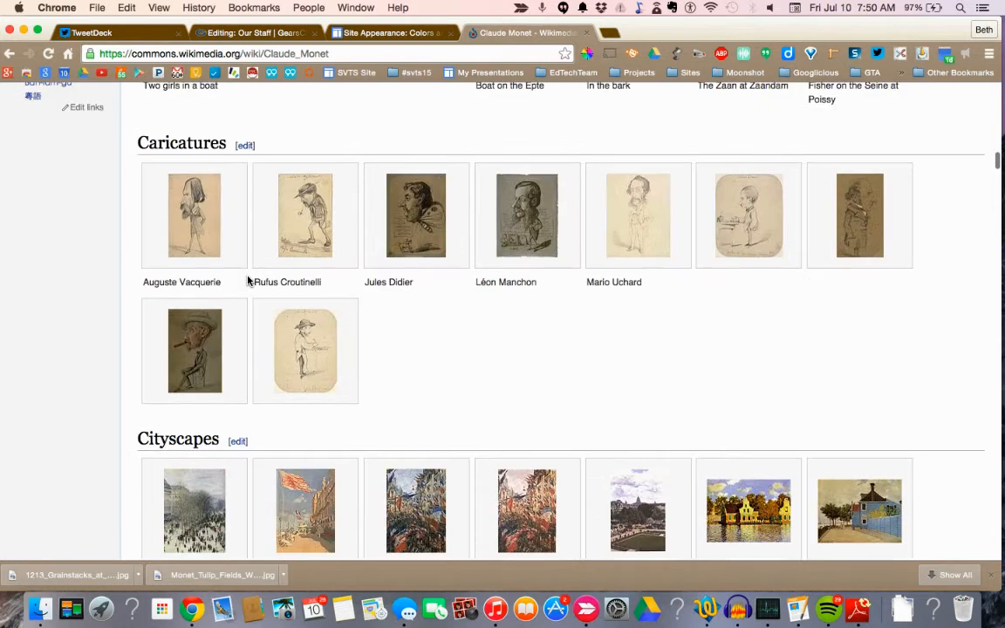
pyautogui.scroll(-3, 247, 281)
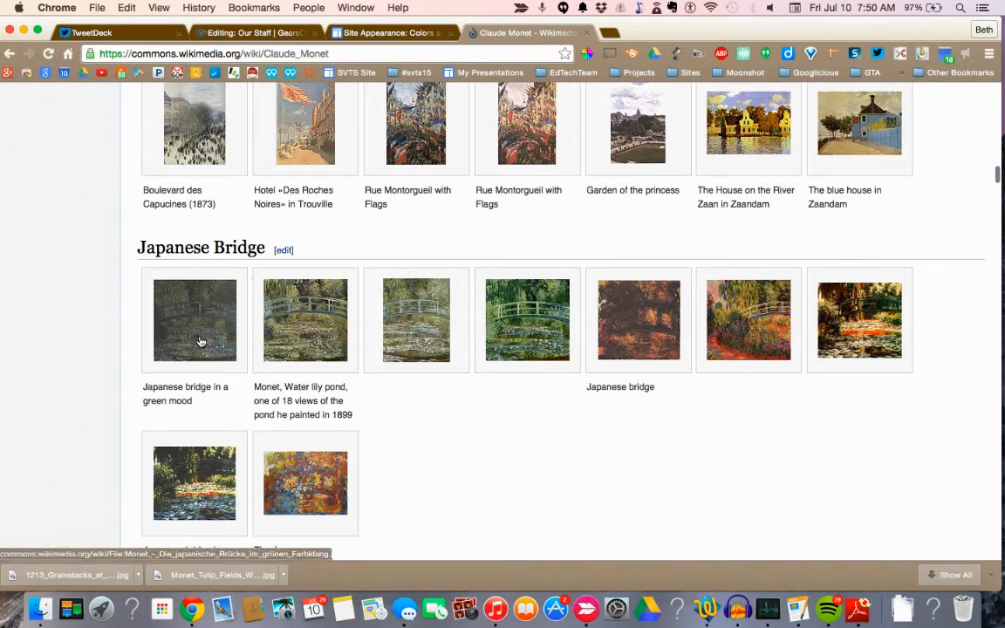
pyautogui.scroll(-4, 300, 467)
pyautogui.scroll(-3, 300, 467)
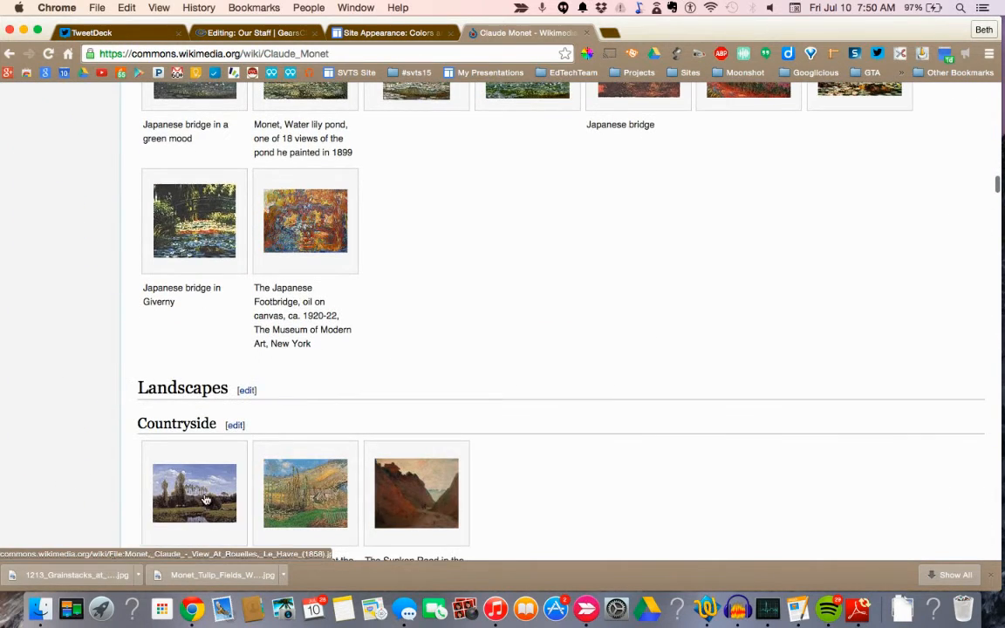
pyautogui.scroll(-8, 384, 510)
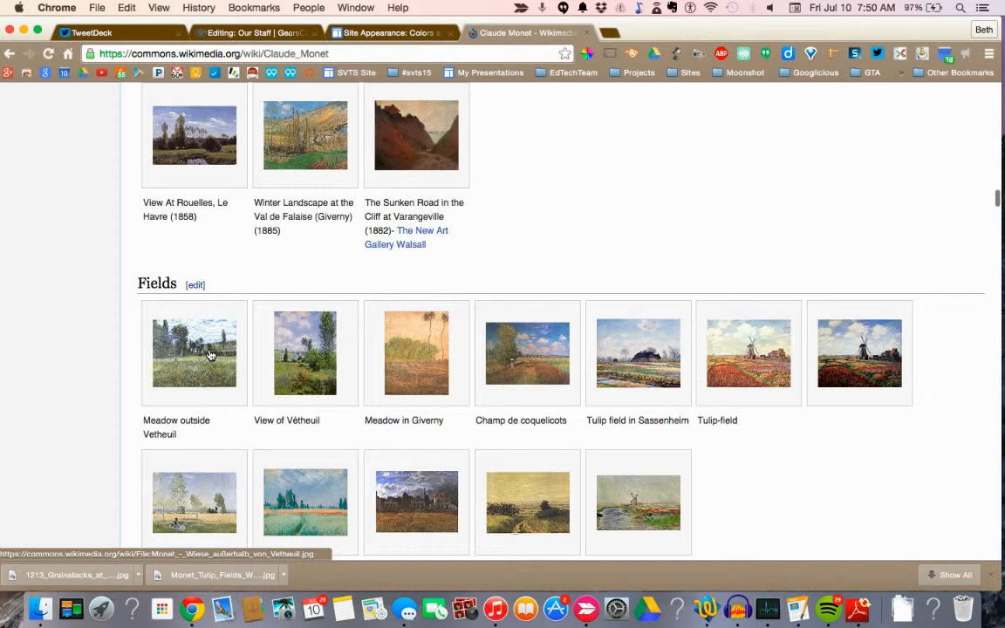
pyautogui.click(191, 323)
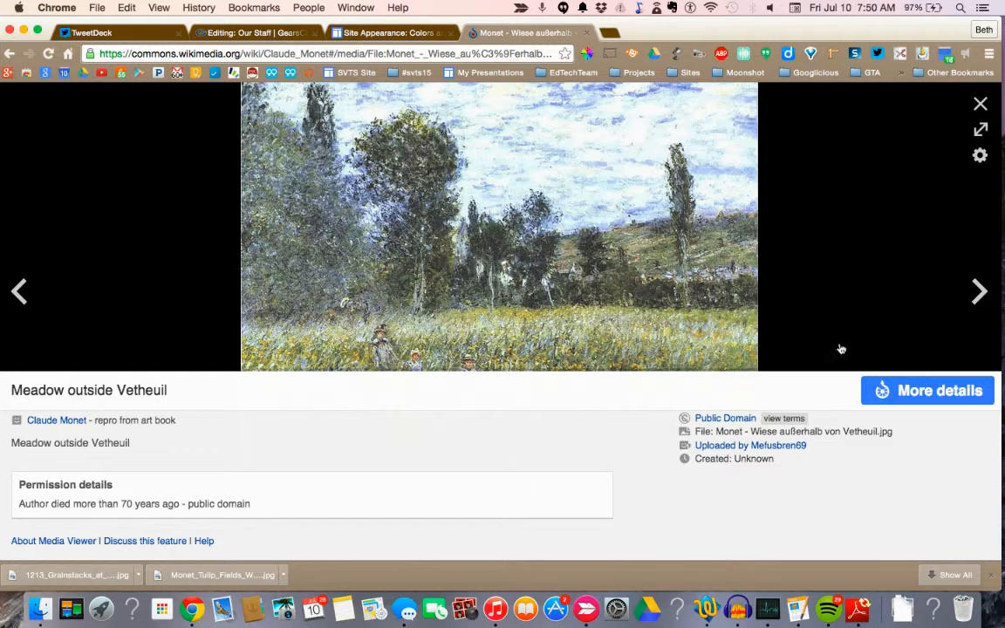
# Download the public domain Meadow outside Vetheuil painting in full resolution and move the browser window aside to uncover the desktop.
pyautogui.click(731, 419)
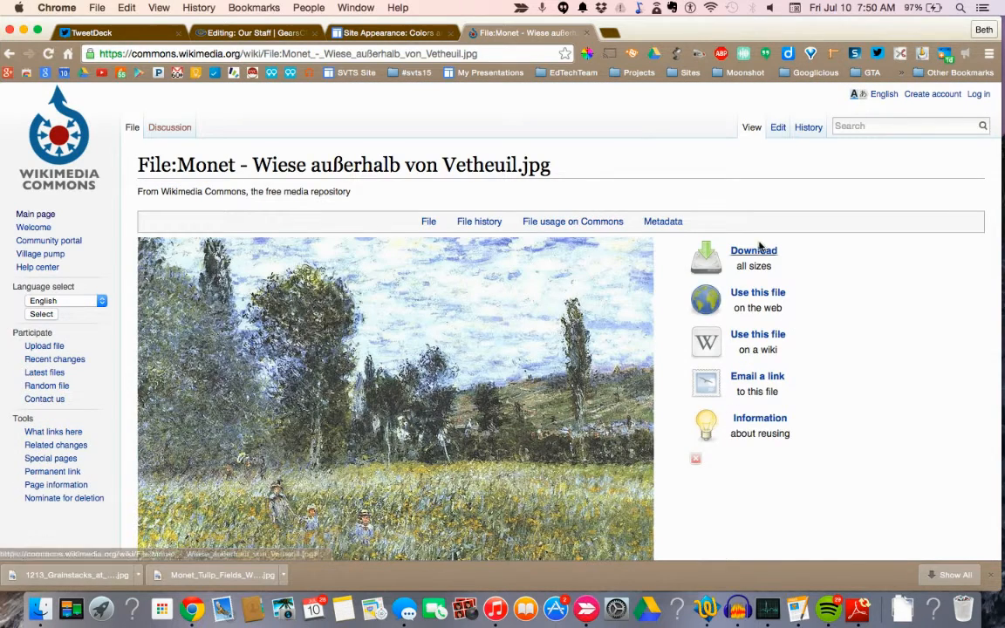
pyautogui.click(755, 253)
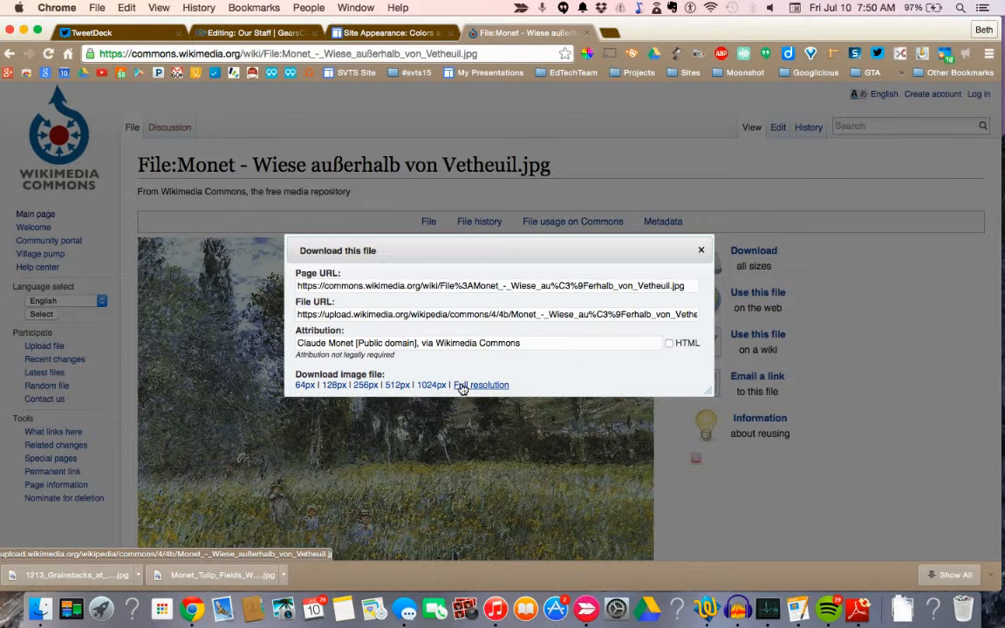
pyautogui.click(462, 385)
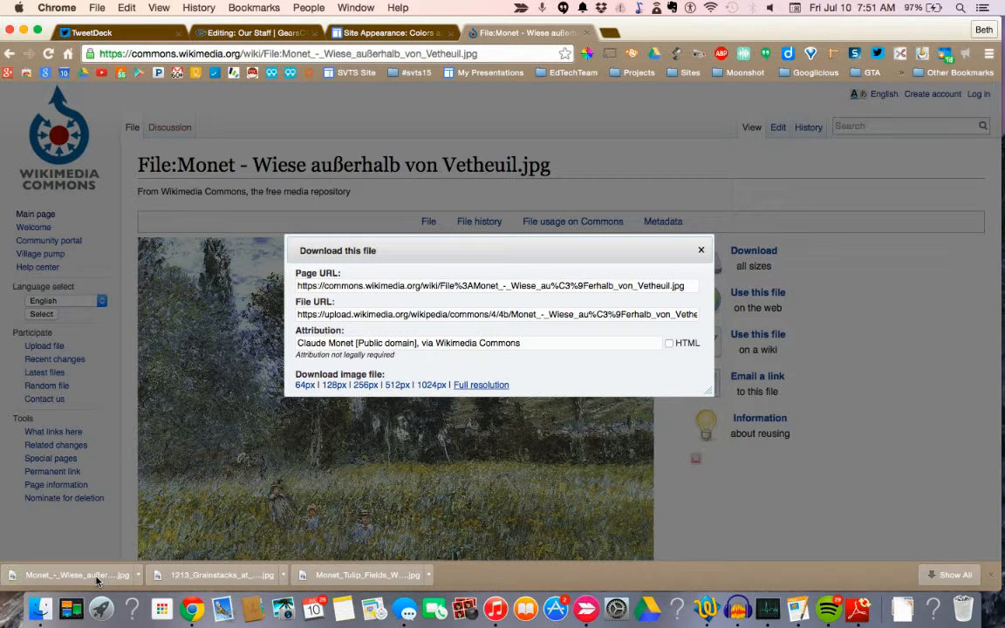
pyautogui.moveTo(2, 449); pyautogui.dragTo(77, 449)
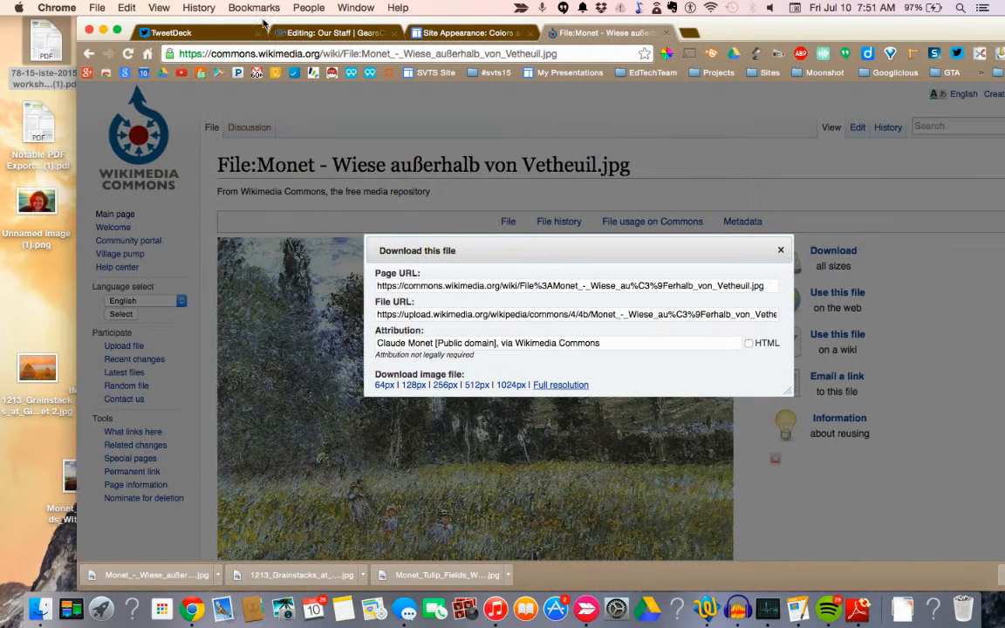
pyautogui.moveTo(135, 578); pyautogui.dragTo(151, 513)
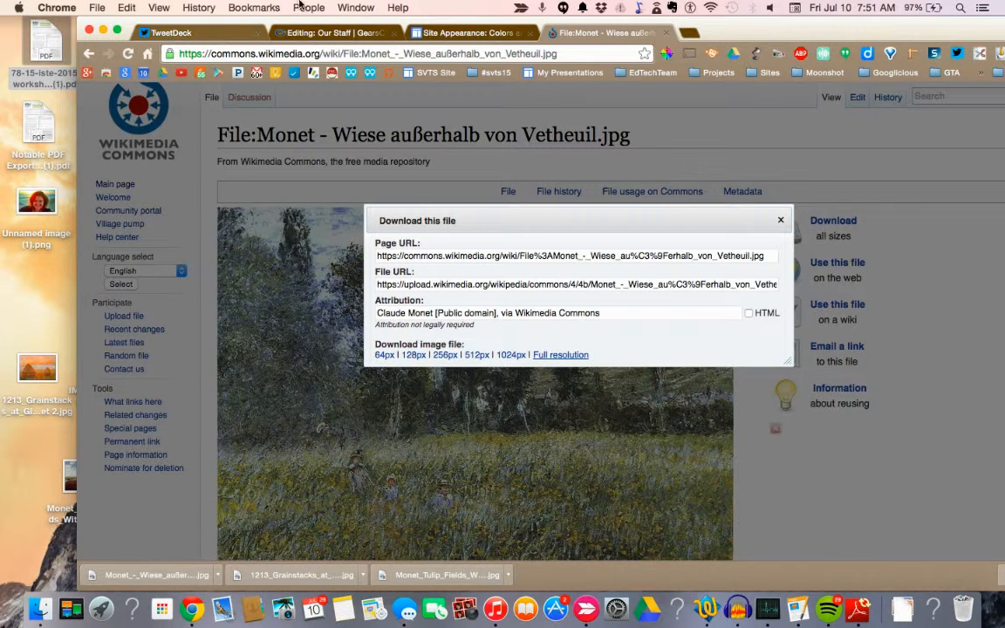
# Leave the classroom site's appearance settings without saving the changes and return to the site's home page.
pyautogui.click(419, 33)
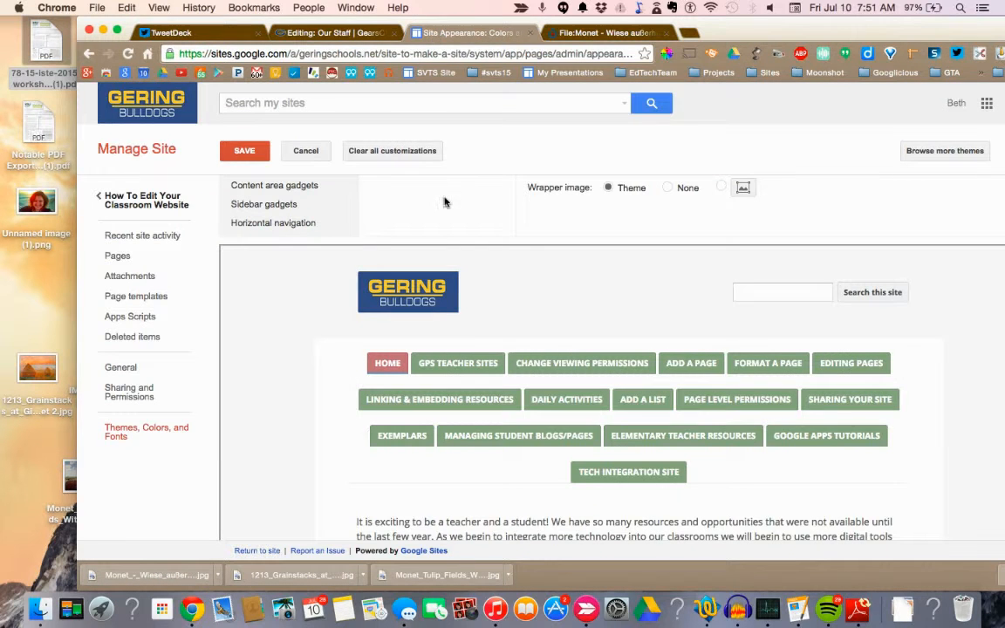
pyautogui.click(151, 206)
pyautogui.click(478, 220)
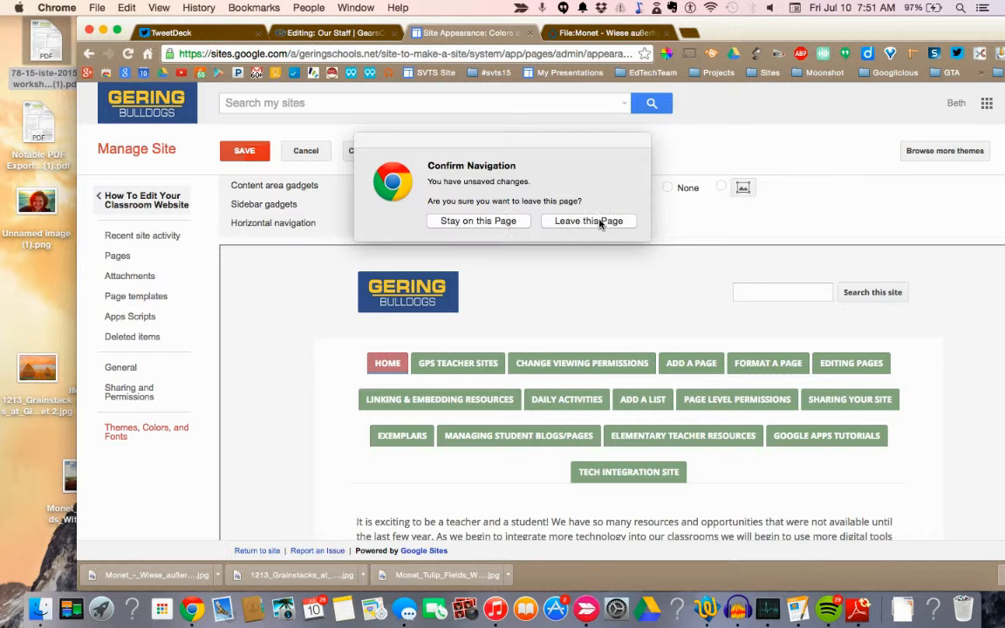
pyautogui.click(568, 221)
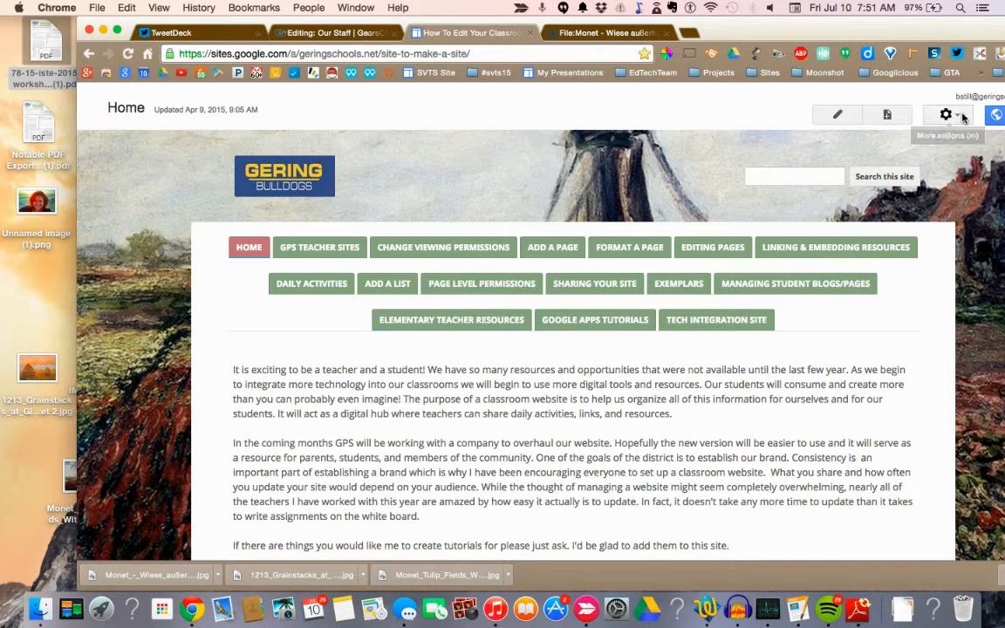
# Open the Themes, Colors, and Fonts settings in the classroom site's management pages.
pyautogui.click(949, 116)
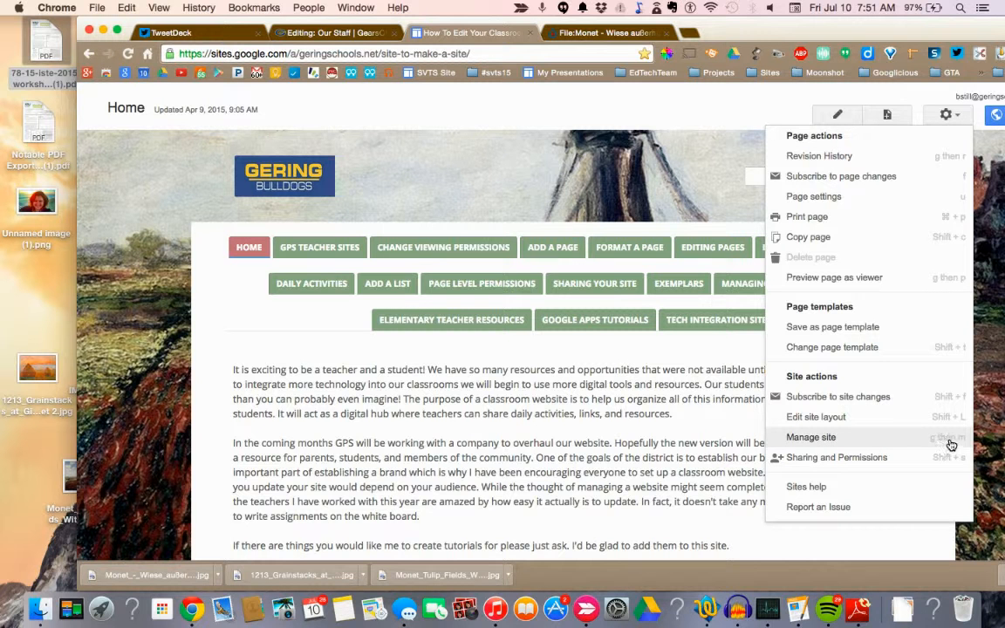
pyautogui.click(826, 440)
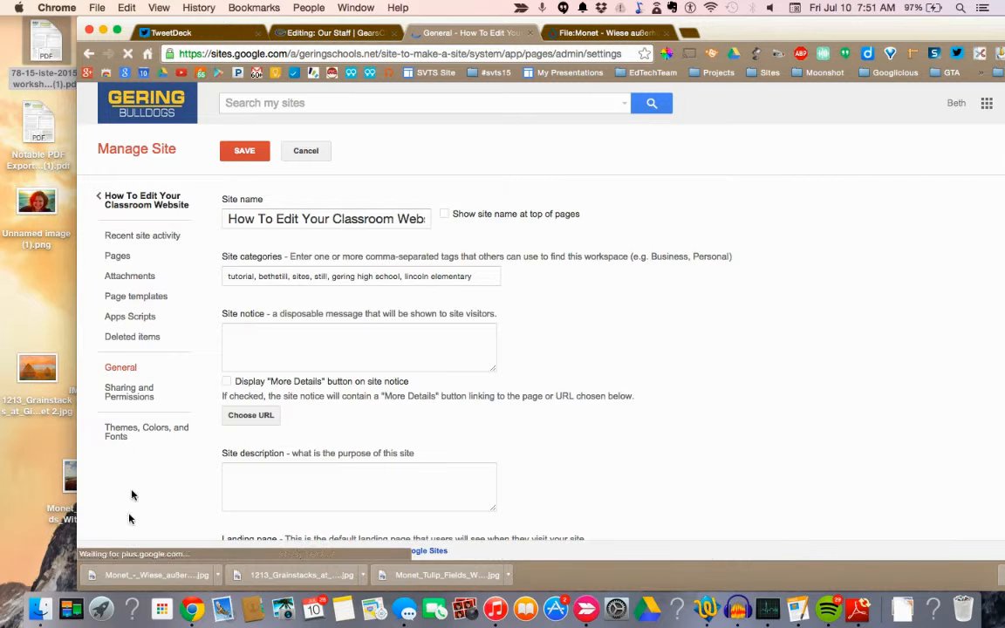
pyautogui.click(123, 434)
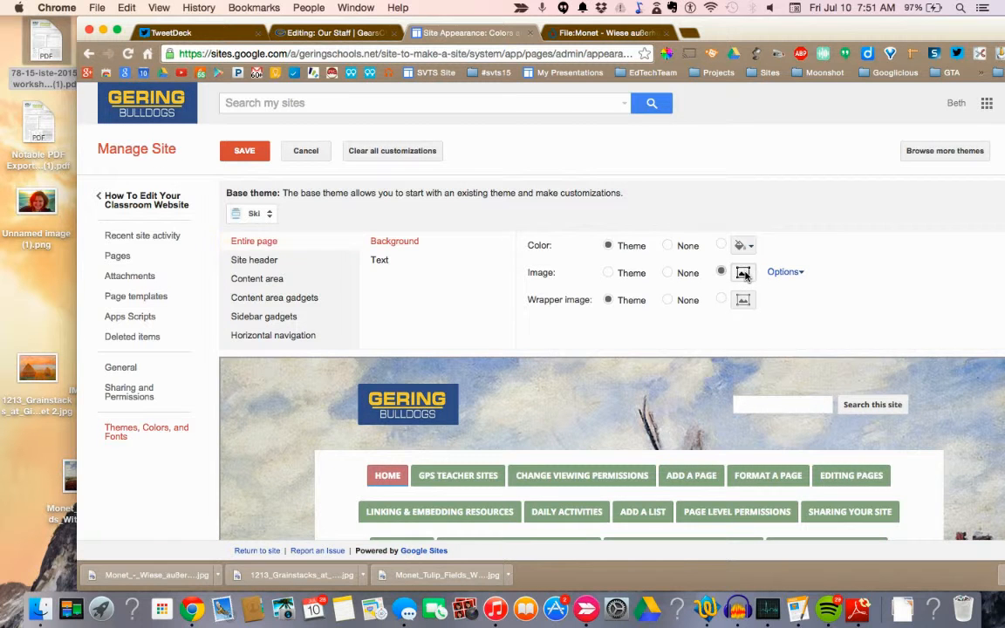
# Upload the Monet Tulip Fields picture from the desktop as the background image for the entire page.
pyautogui.click(743, 274)
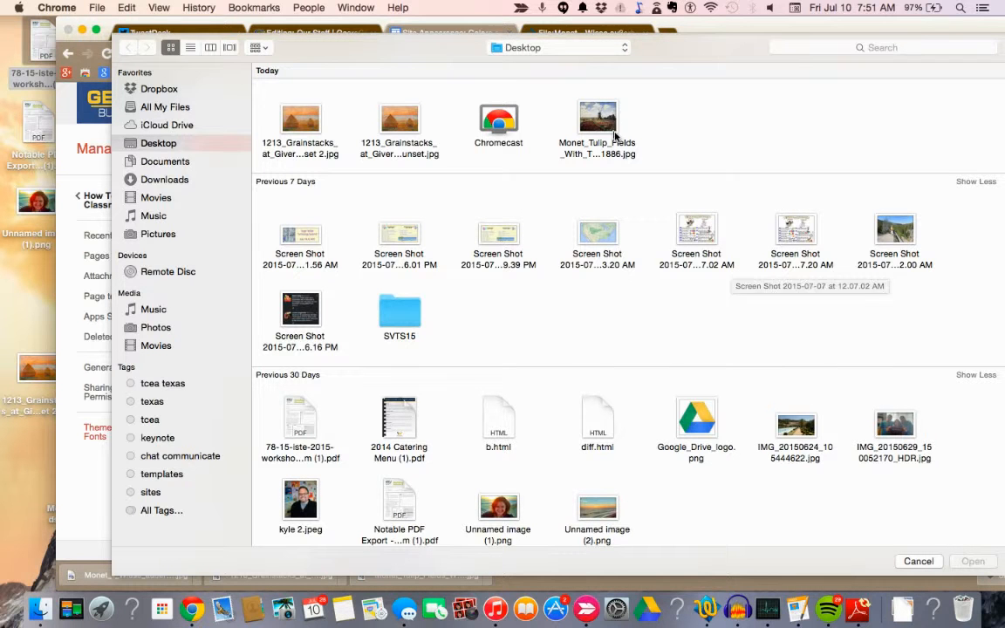
pyautogui.click(599, 123)
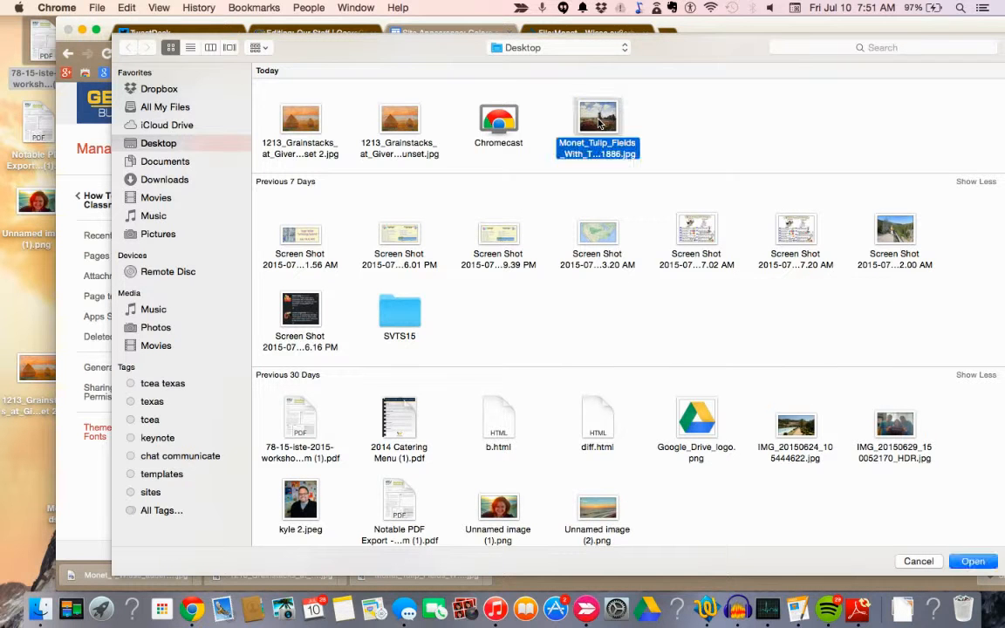
pyautogui.click(976, 563)
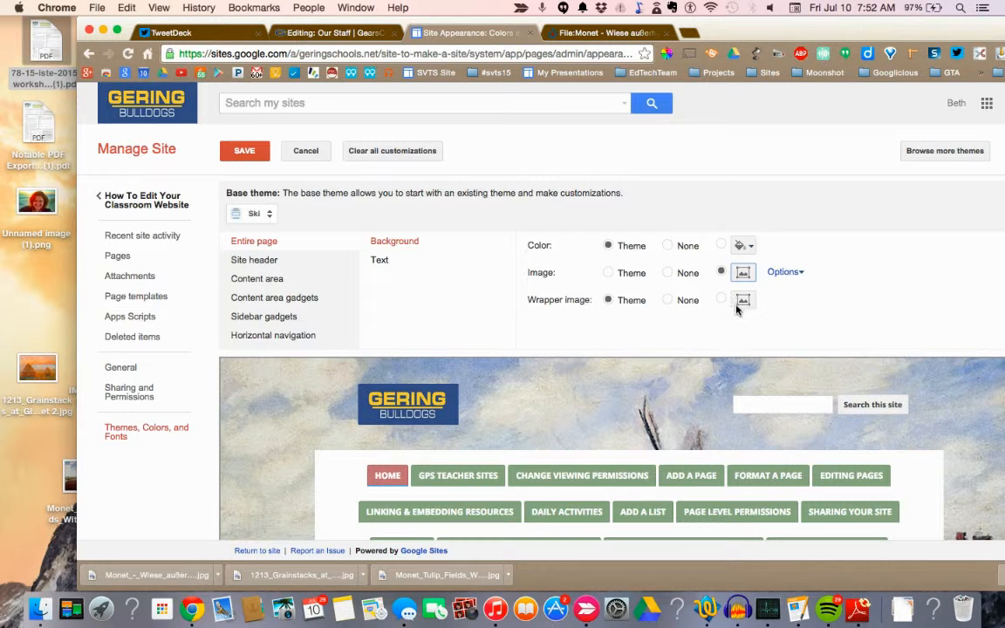
# Set the vertical position of the entire page's background image to top.
pyautogui.moveTo(723, 31); pyautogui.dragTo(684, 31)
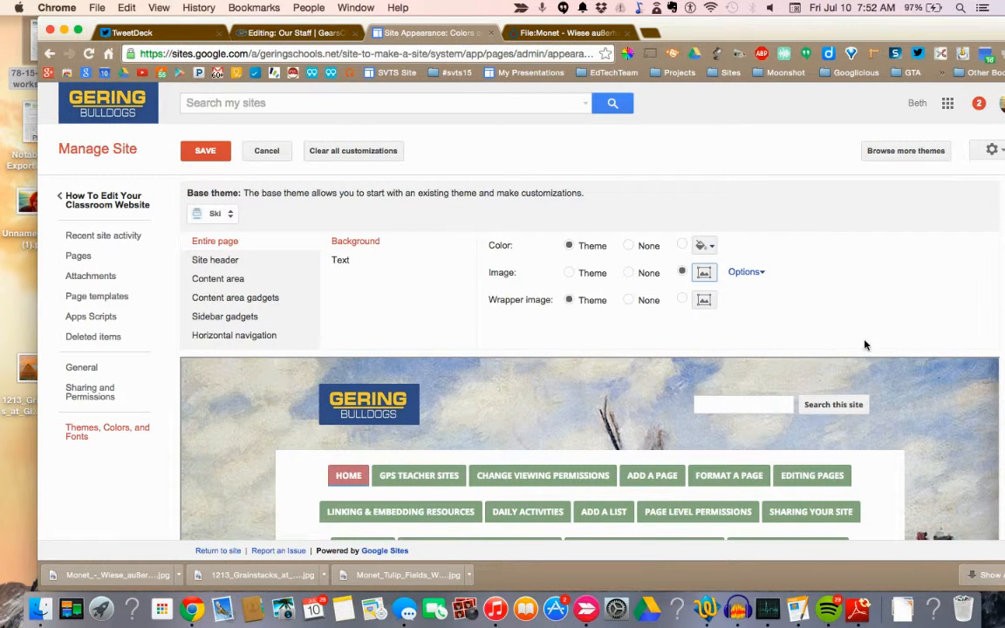
pyautogui.scroll(-5, 864, 343)
pyautogui.scroll(4, 903, 392)
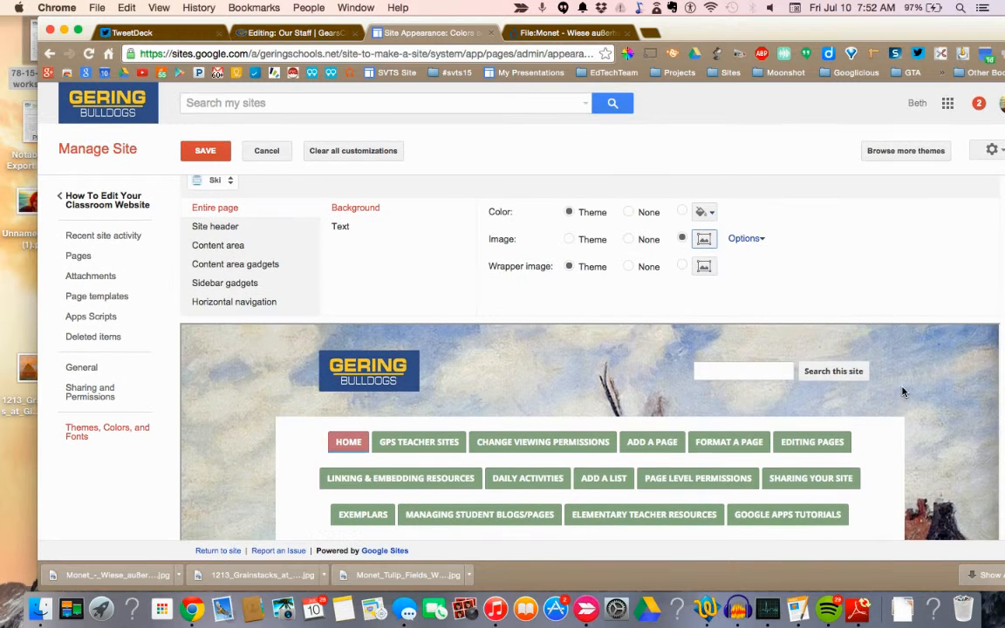
pyautogui.click(754, 241)
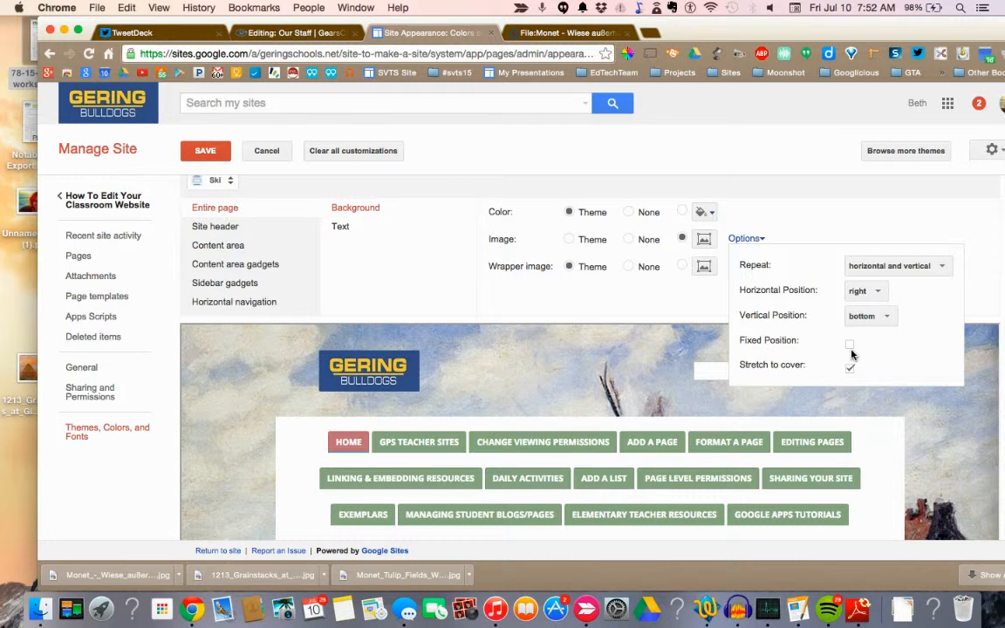
pyautogui.click(867, 316)
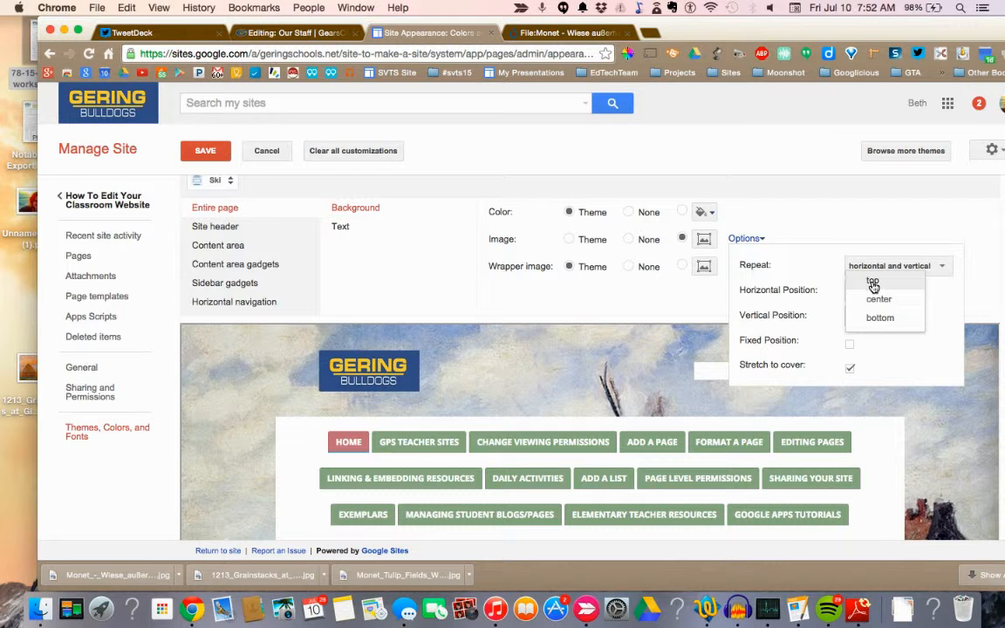
pyautogui.click(873, 284)
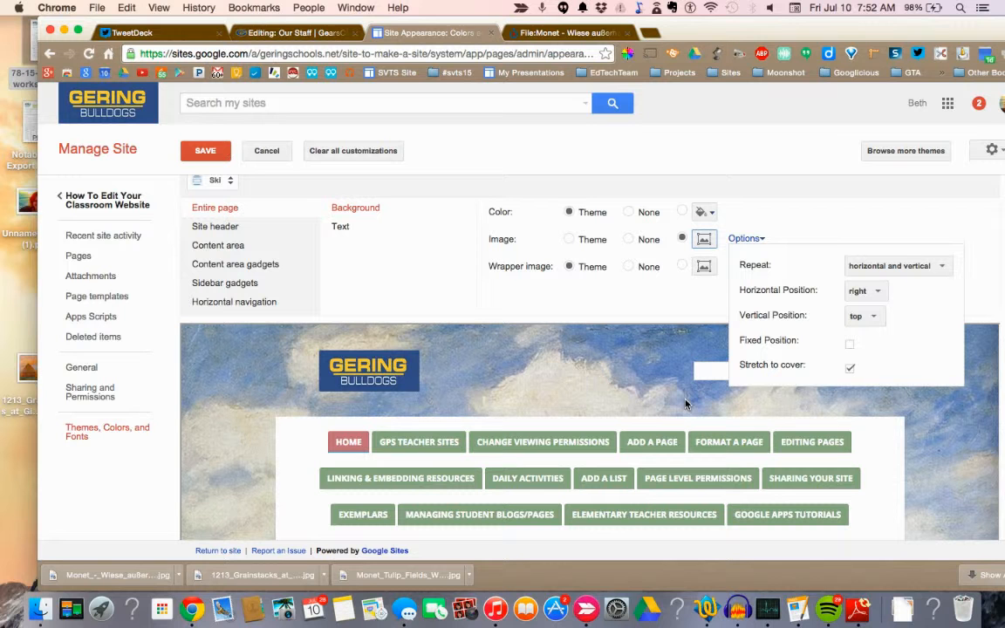
# Save the appearance changes and return to the site's home page to check how the background displays.
pyautogui.click(223, 163)
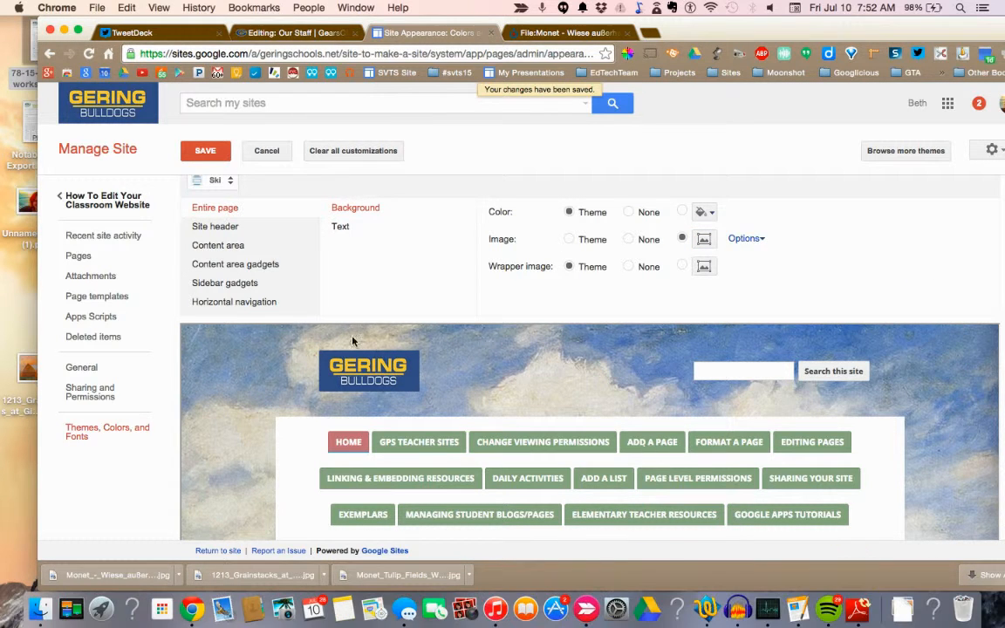
pyautogui.click(105, 200)
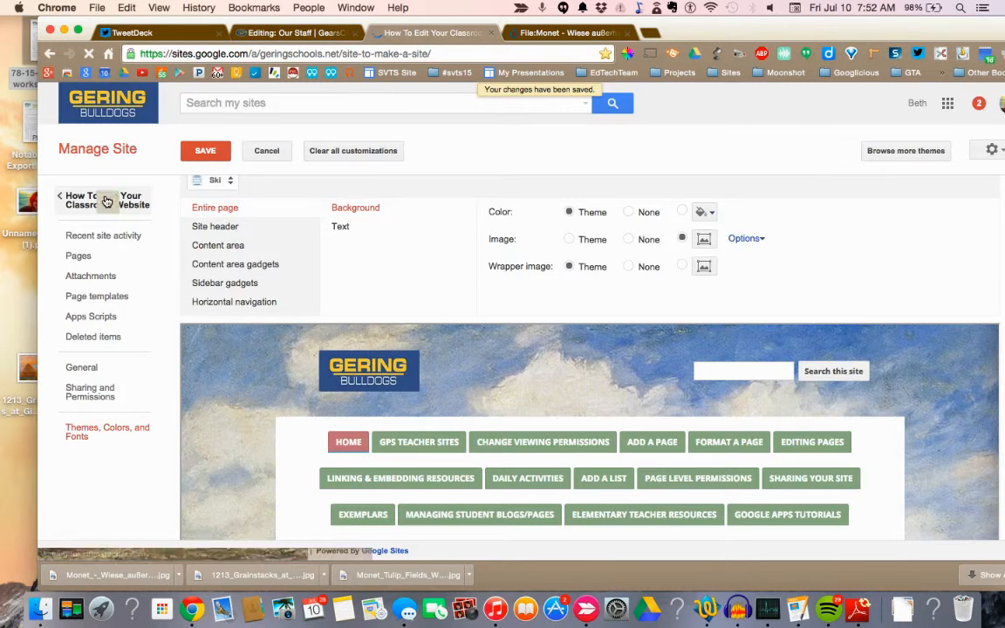
pyautogui.scroll(-2, 809, 323)
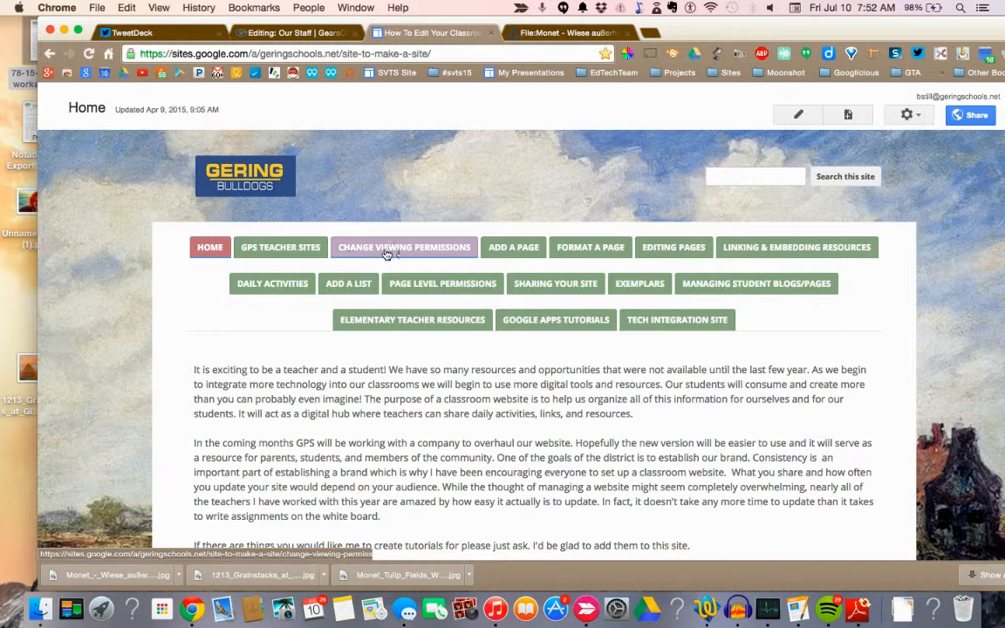
pyautogui.scroll(-2, 563, 330)
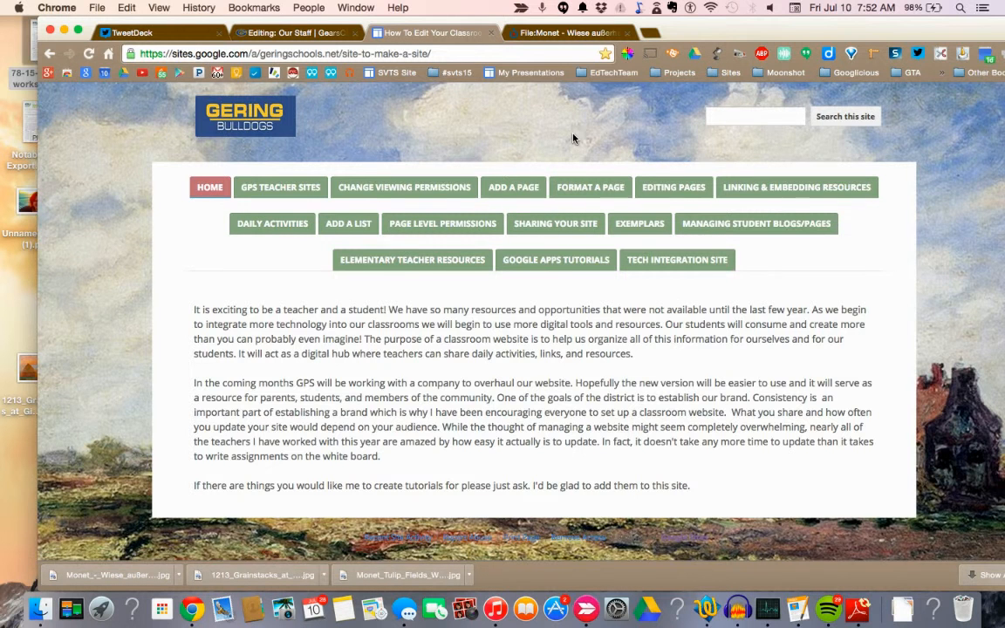
pyautogui.scroll(1, 571, 138)
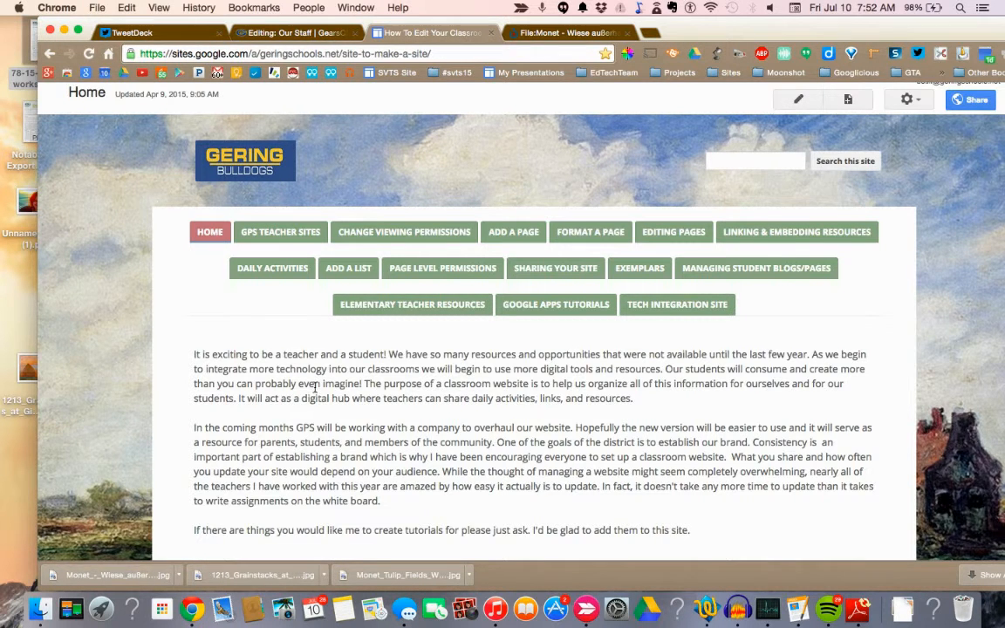
pyautogui.scroll(-2, 314, 388)
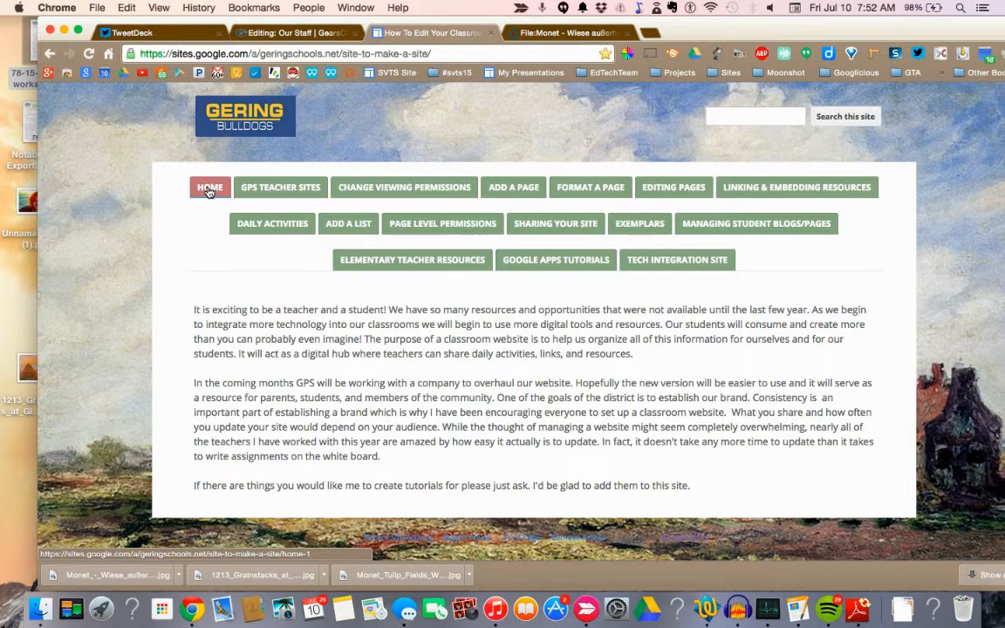
pyautogui.scroll(2, 593, 131)
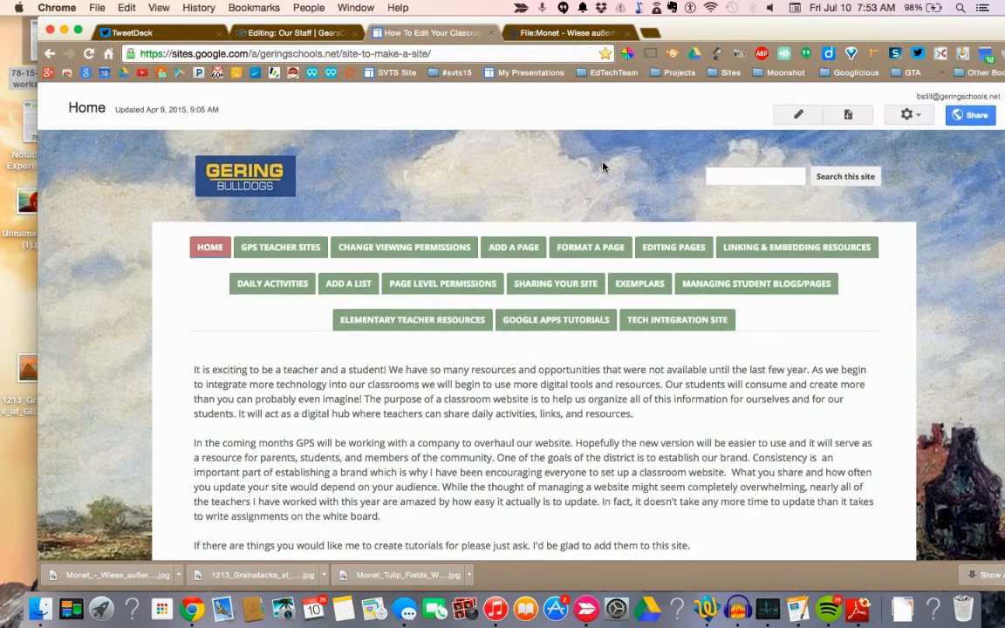
# Sample a sky blue from the Monet background with the color picker extension and copy its hex code 90A2C6.
pyautogui.click(628, 55)
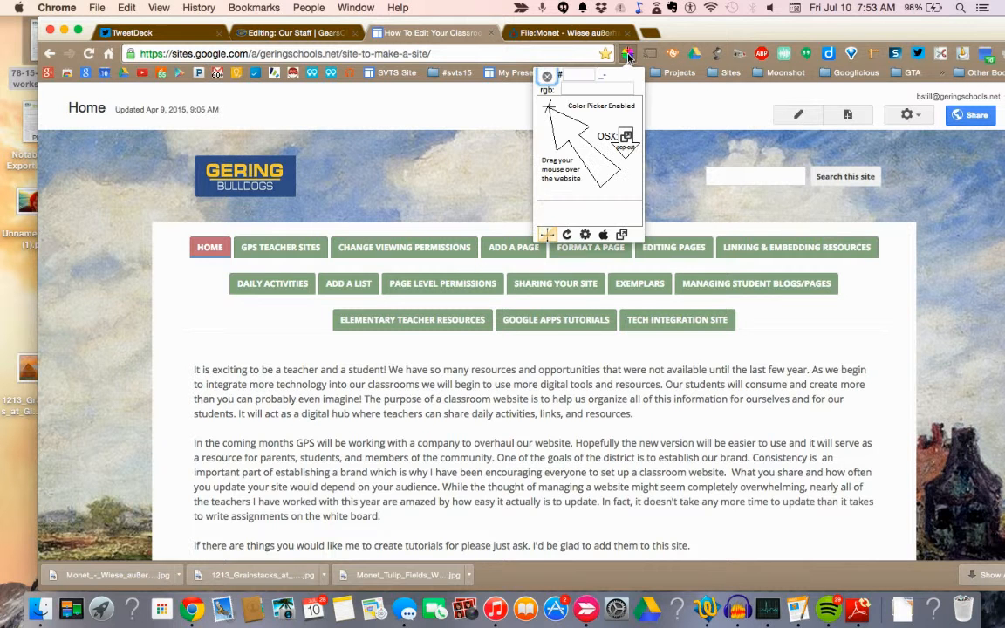
pyautogui.click(629, 55)
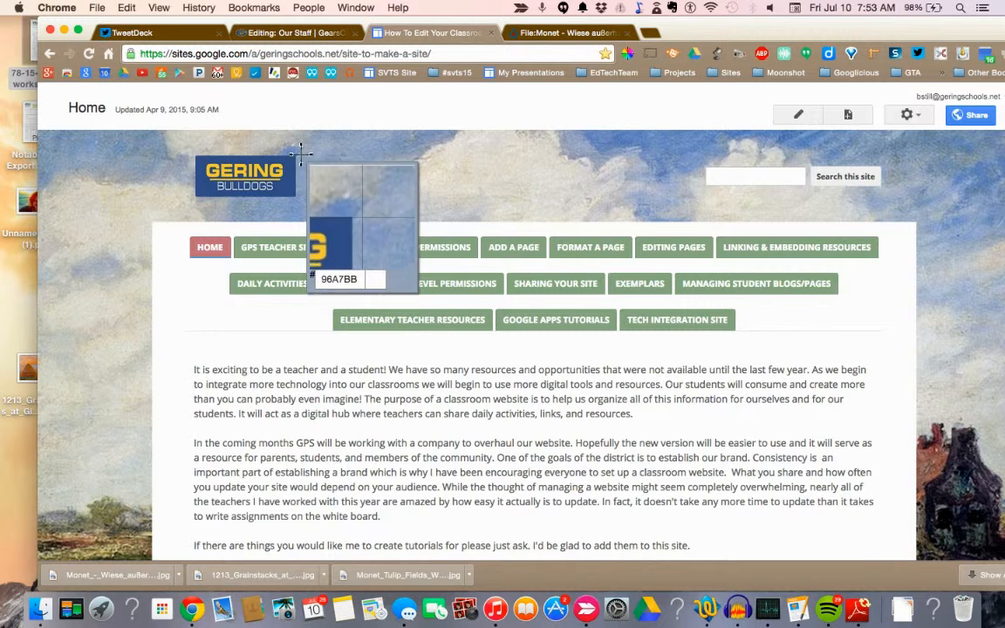
pyautogui.click(343, 201)
pyautogui.press('super+c')
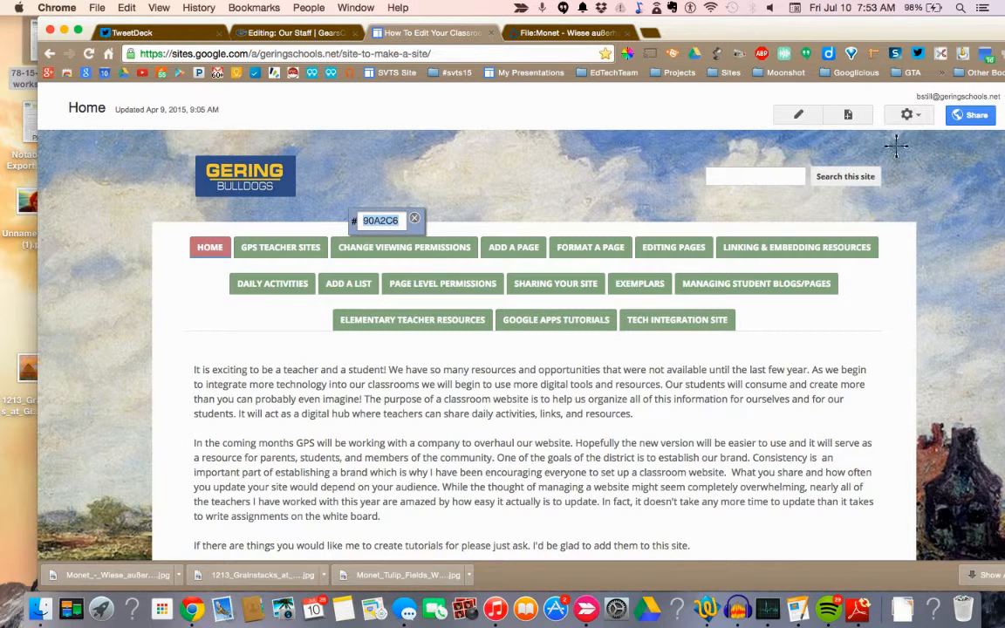
# Set the horizontal navigation's background color to 90A2C6 in the site's Themes, Colors, and Fonts settings.
pyautogui.click(908, 114)
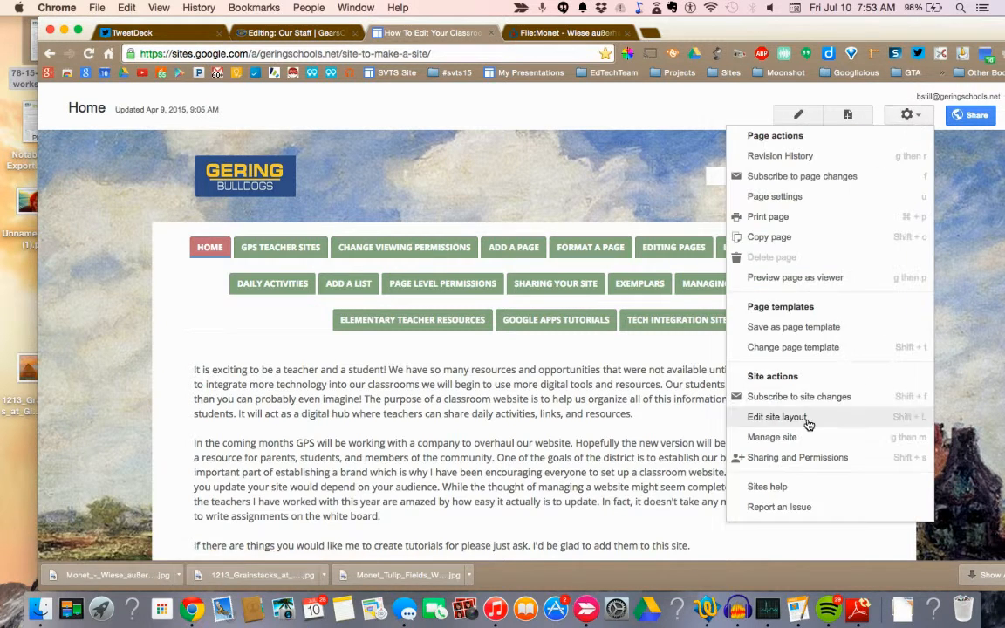
pyautogui.click(781, 441)
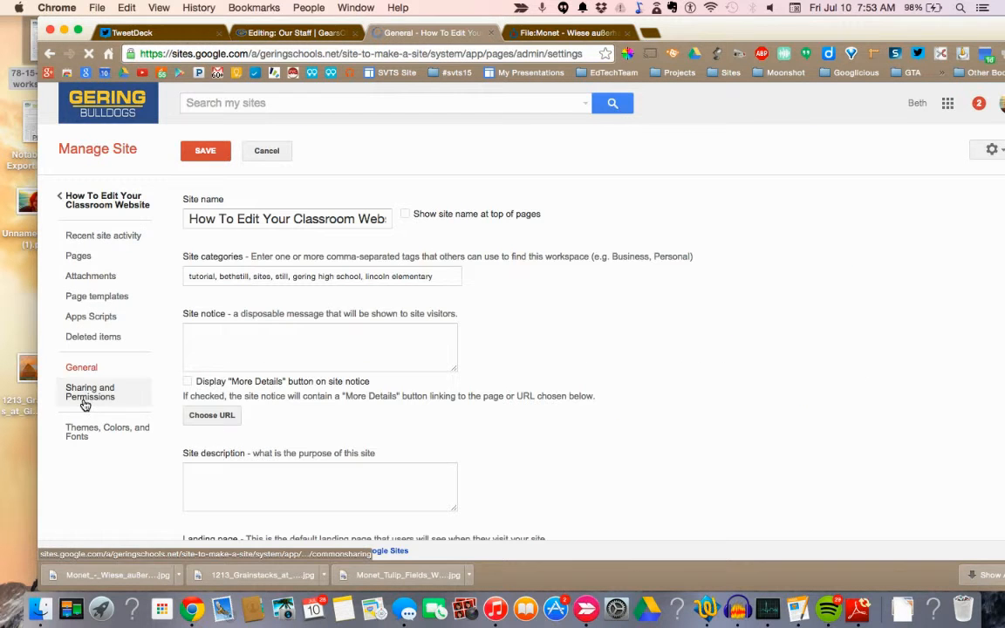
pyautogui.click(86, 432)
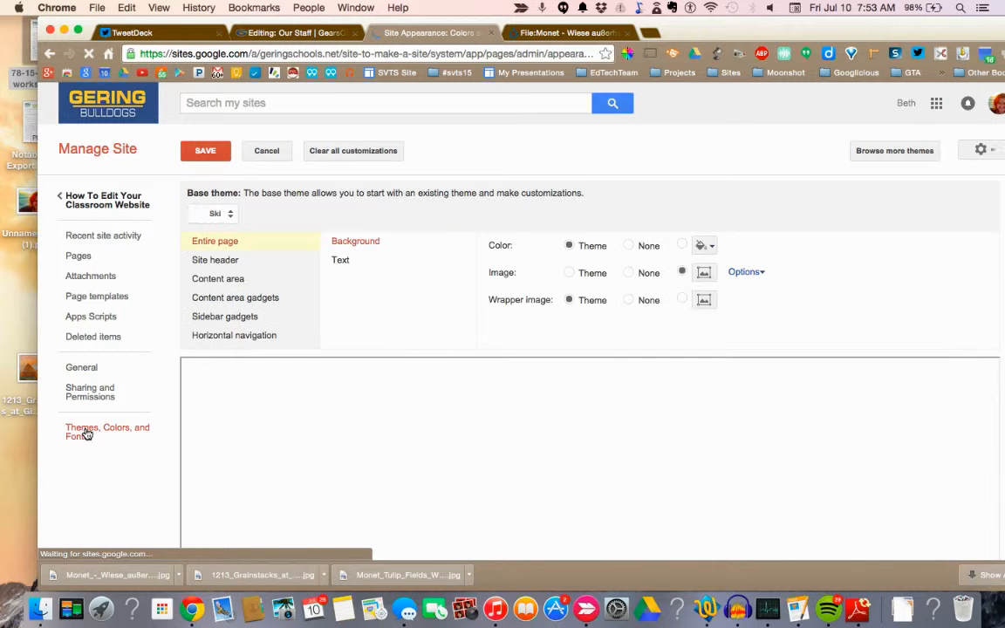
pyautogui.click(224, 337)
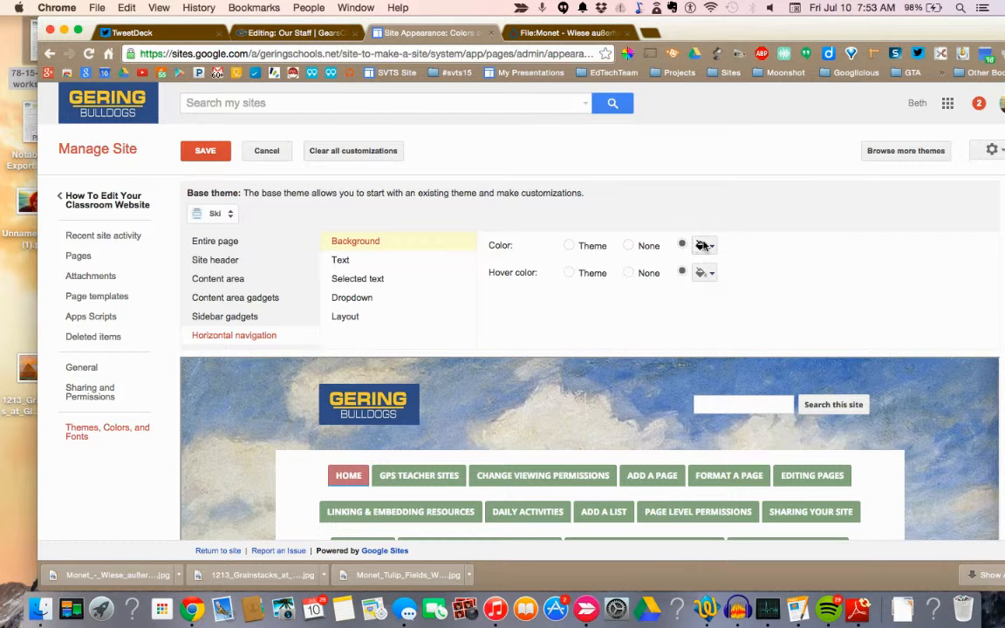
pyautogui.click(702, 246)
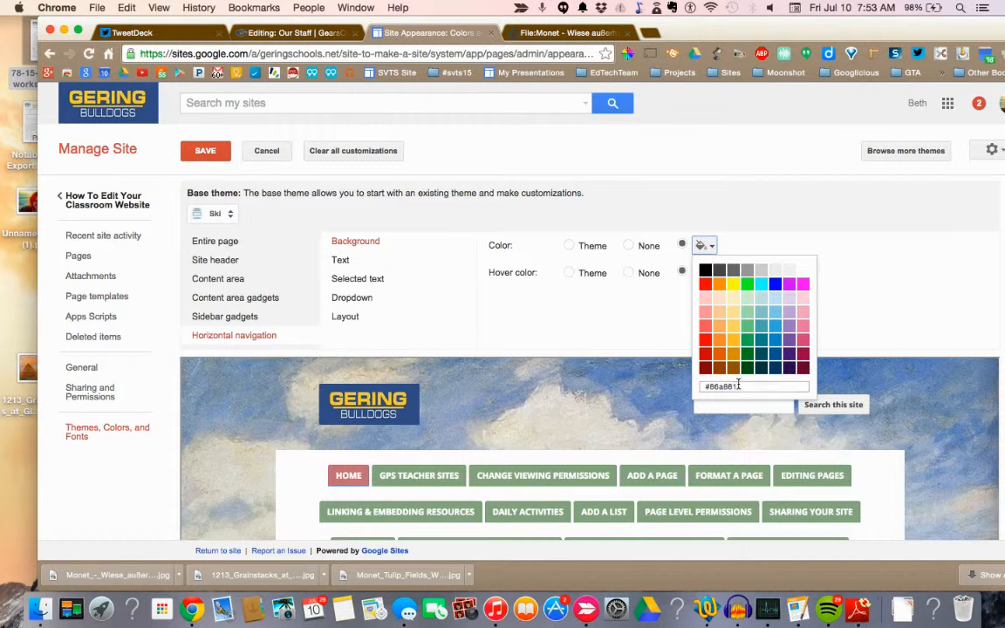
pyautogui.press('super+v')
pyautogui.press('Return')
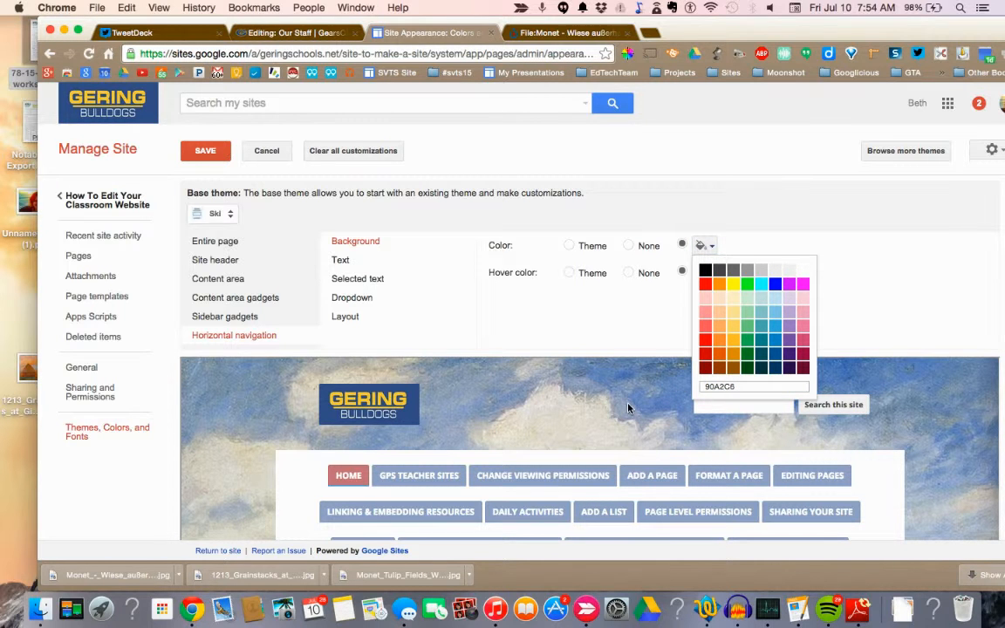
# Save the appearance changes and return to the site's home page to check the navigation color against the painting.
pyautogui.click(209, 153)
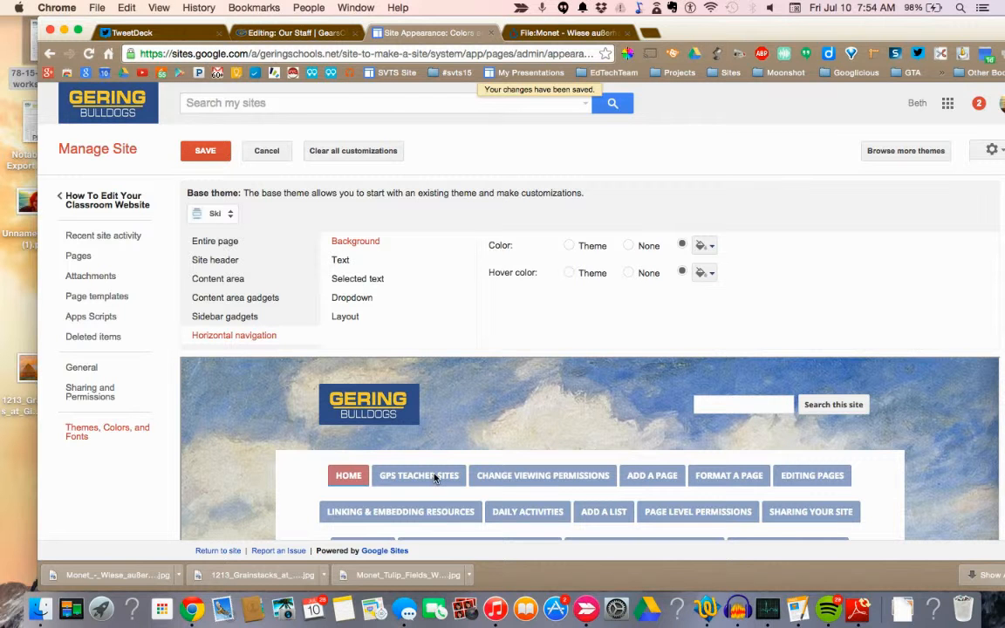
pyautogui.click(80, 196)
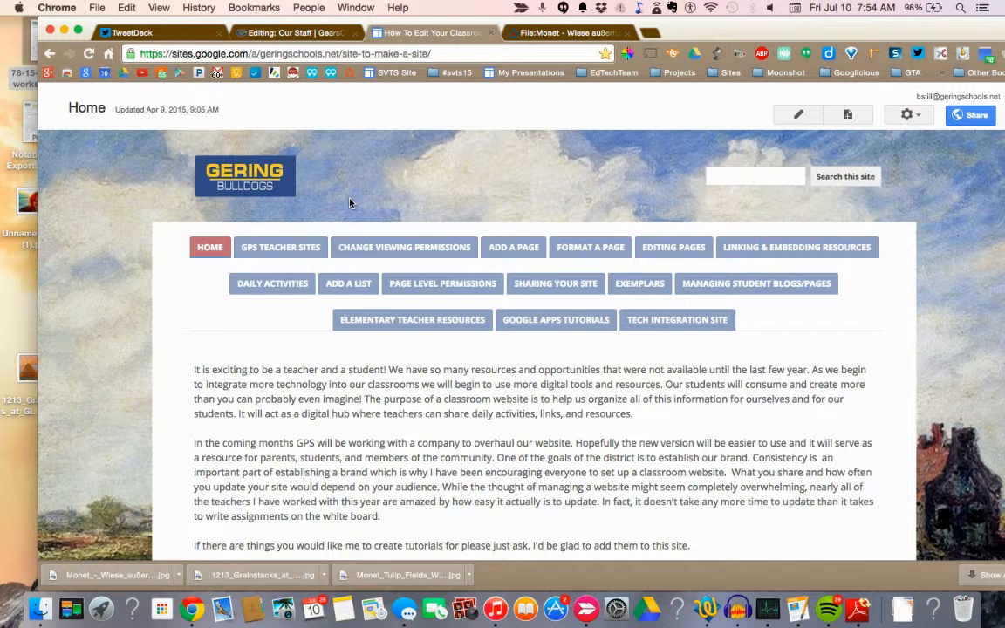
pyautogui.scroll(-2, 350, 204)
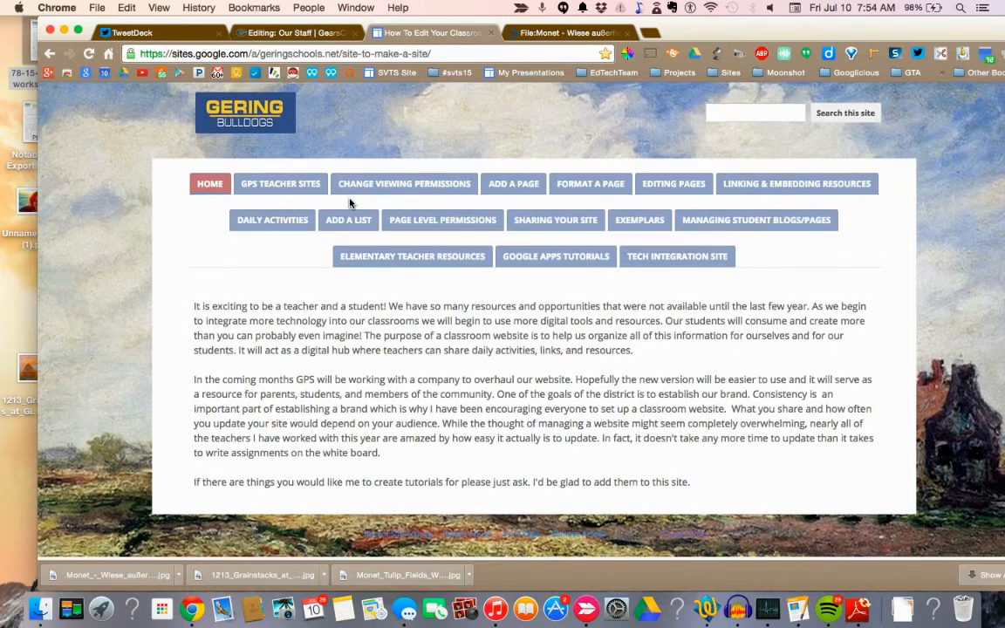
pyautogui.scroll(2, 350, 203)
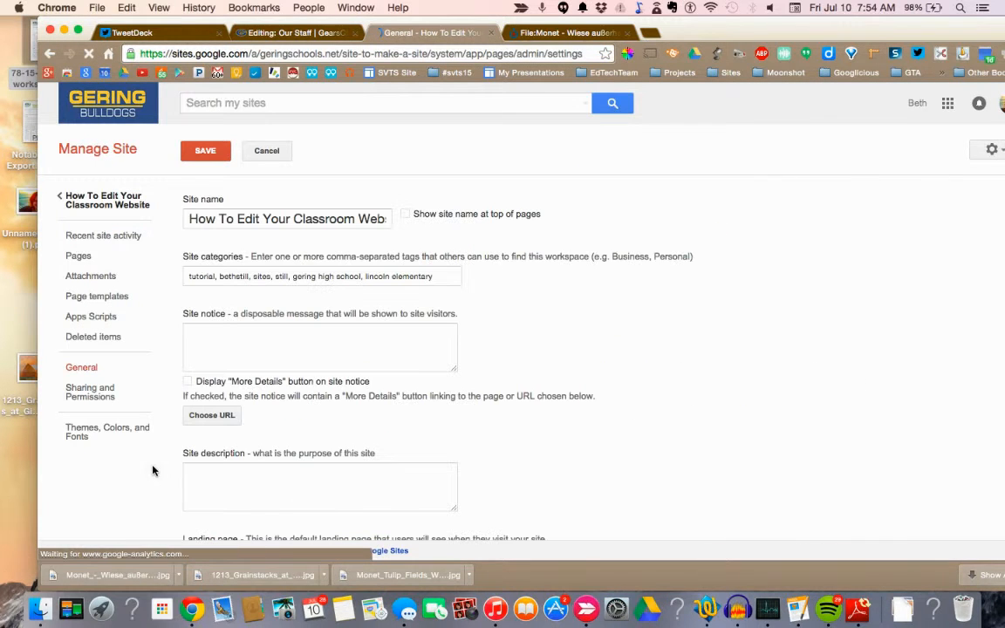
# Open the content area's page title settings under Themes, Colors, and Fonts and look over the site preview.
pyautogui.click(88, 439)
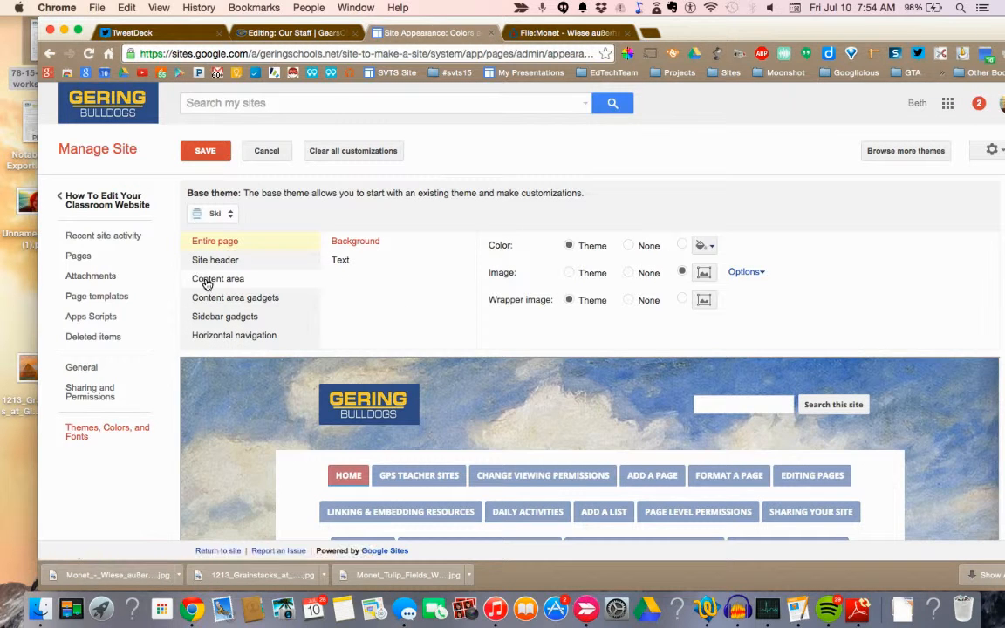
pyautogui.click(208, 282)
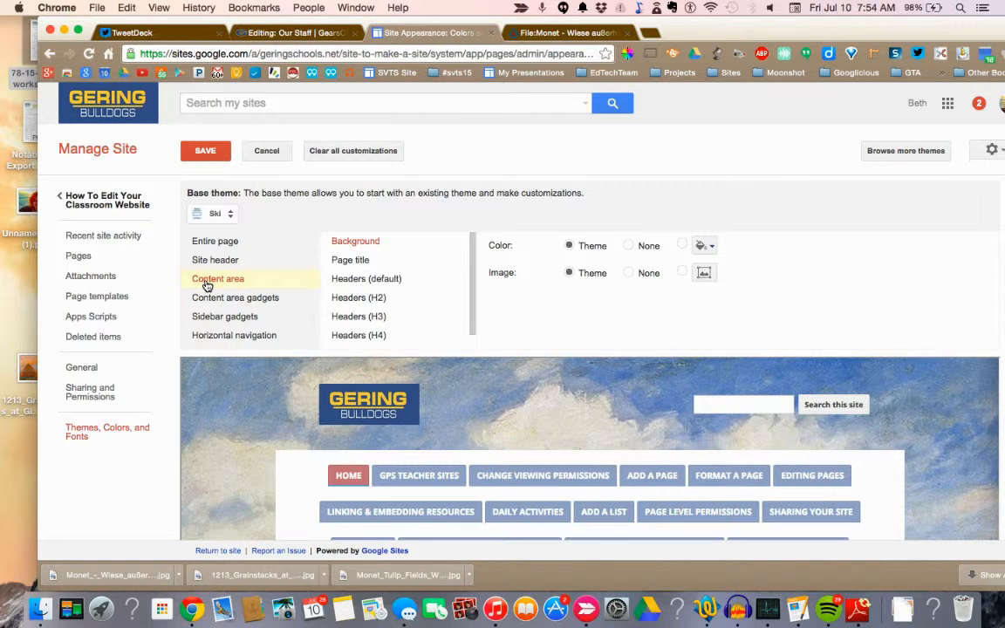
pyautogui.click(346, 262)
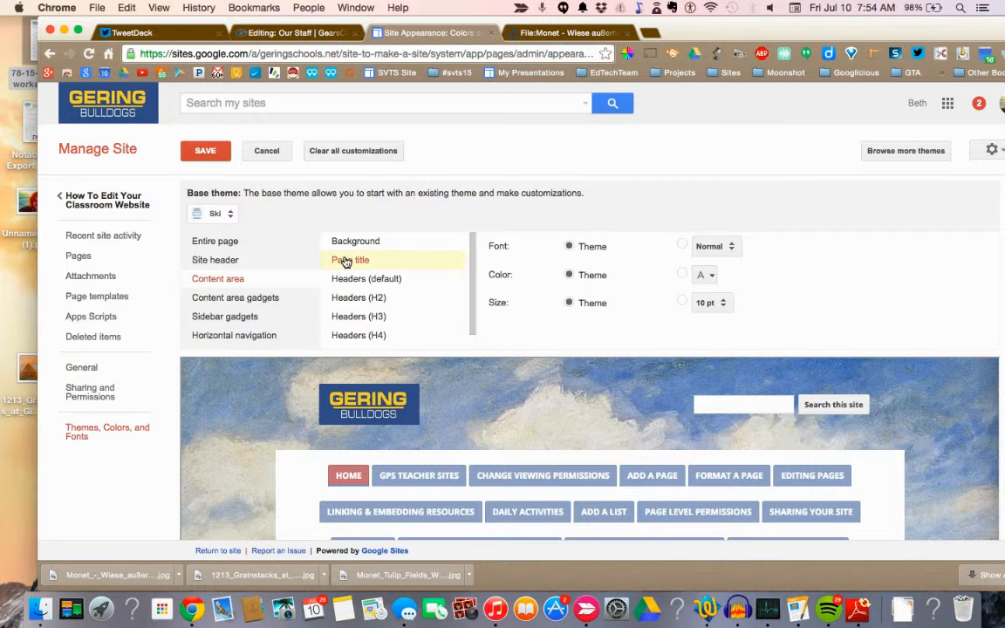
pyautogui.scroll(-3, 756, 264)
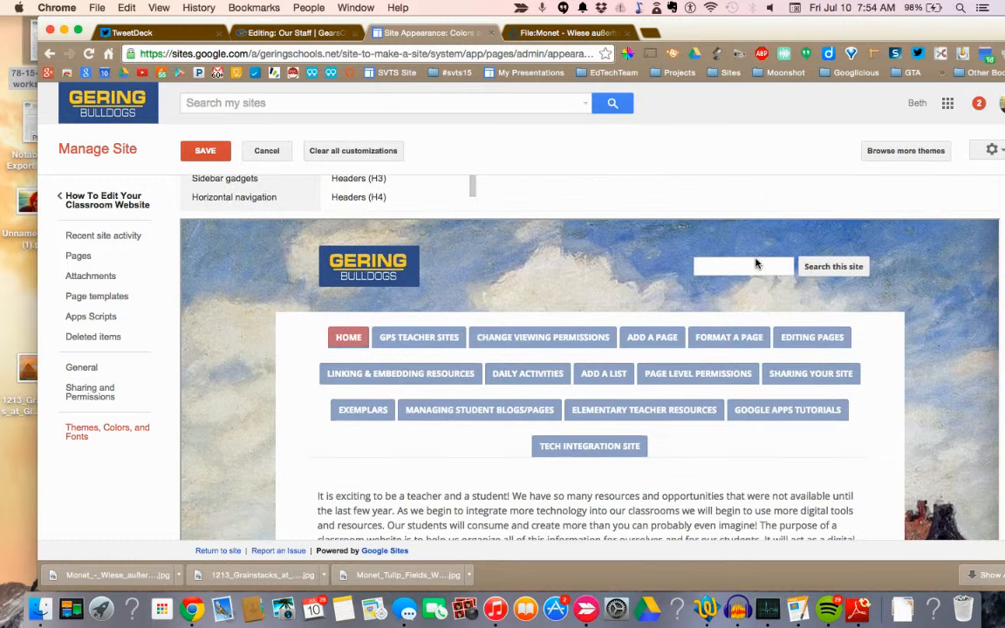
pyautogui.scroll(3, 756, 263)
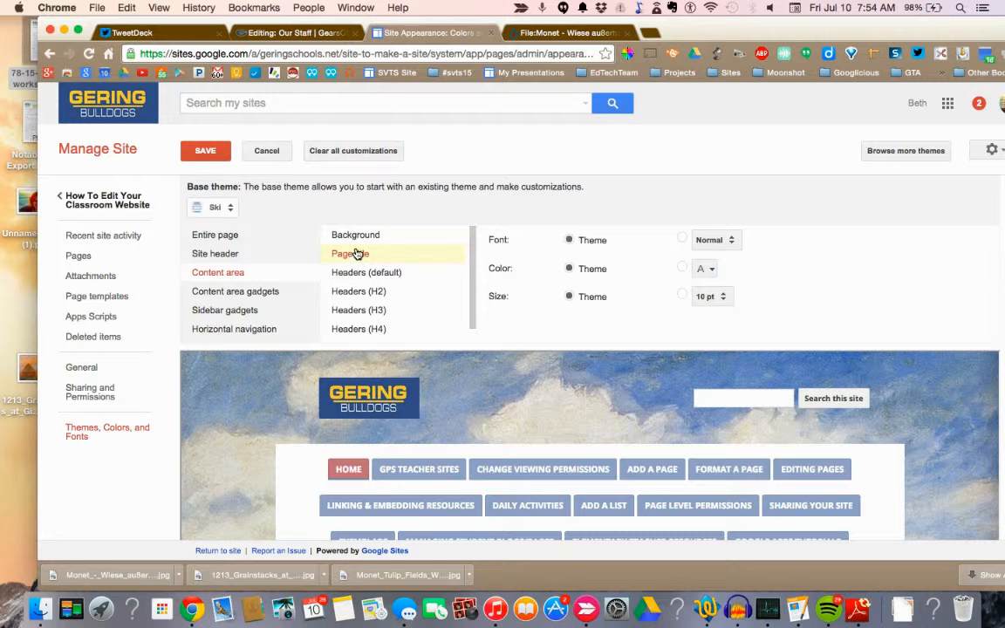
# Browse the custom fonts offered for the content area's page title, and leave the appearance settings without saving.
pyautogui.click(682, 239)
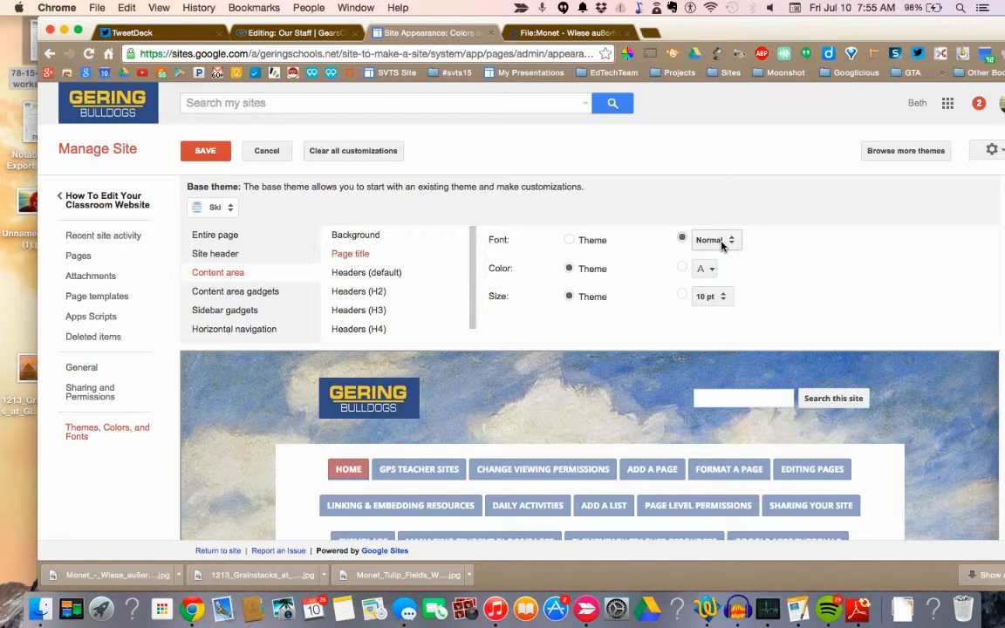
pyautogui.click(721, 246)
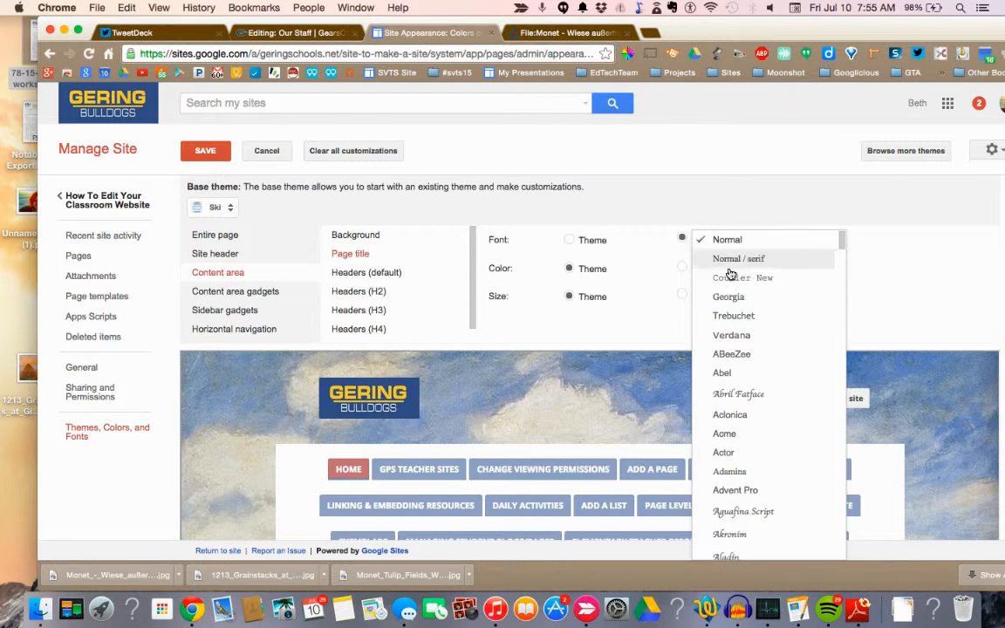
pyautogui.scroll(-5, 747, 457)
pyautogui.scroll(-15, 747, 457)
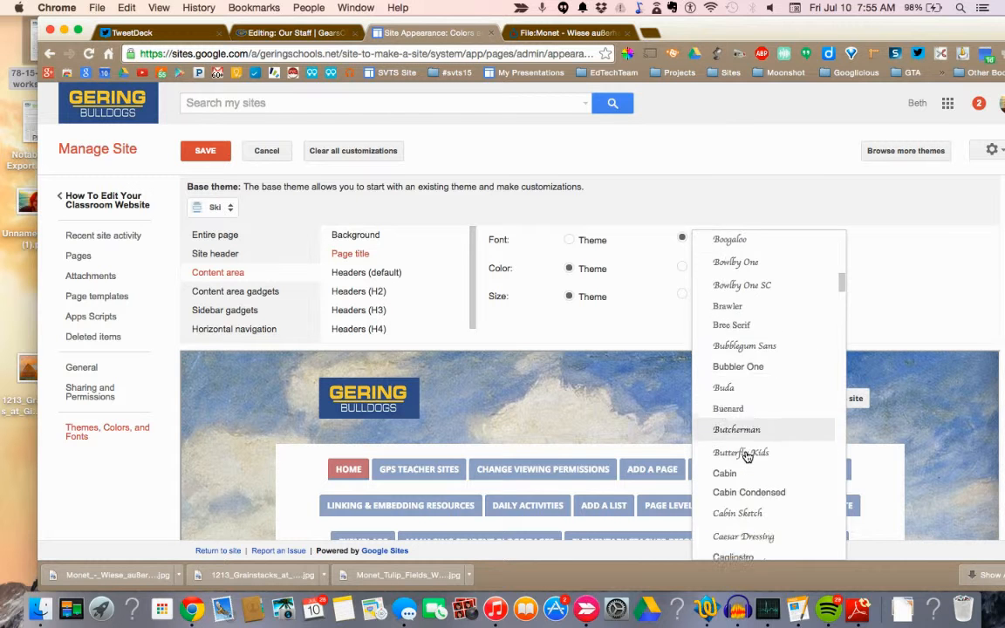
pyautogui.scroll(-15, 747, 457)
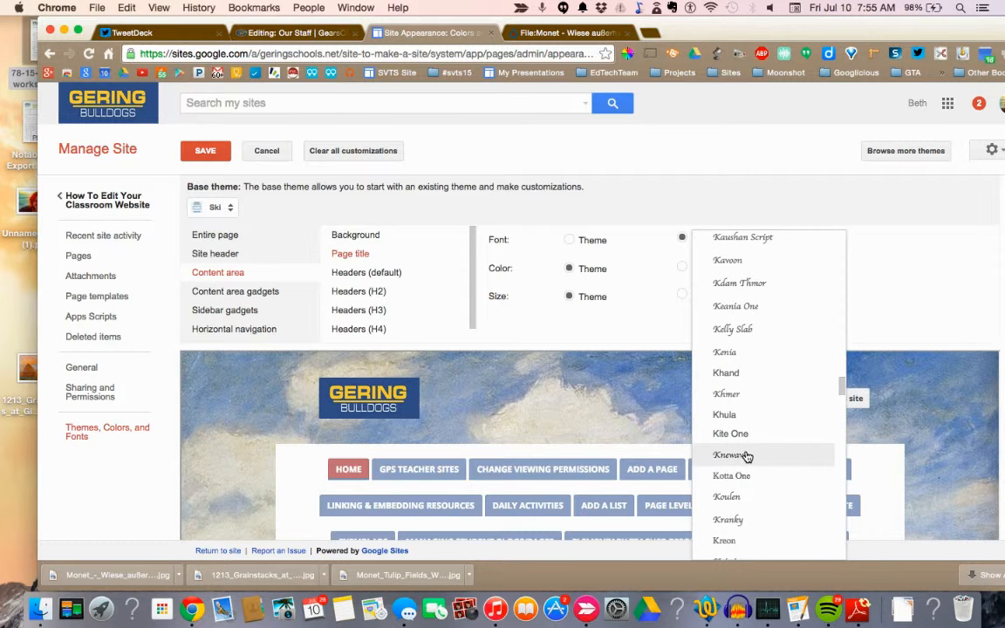
pyautogui.scroll(-2, 747, 457)
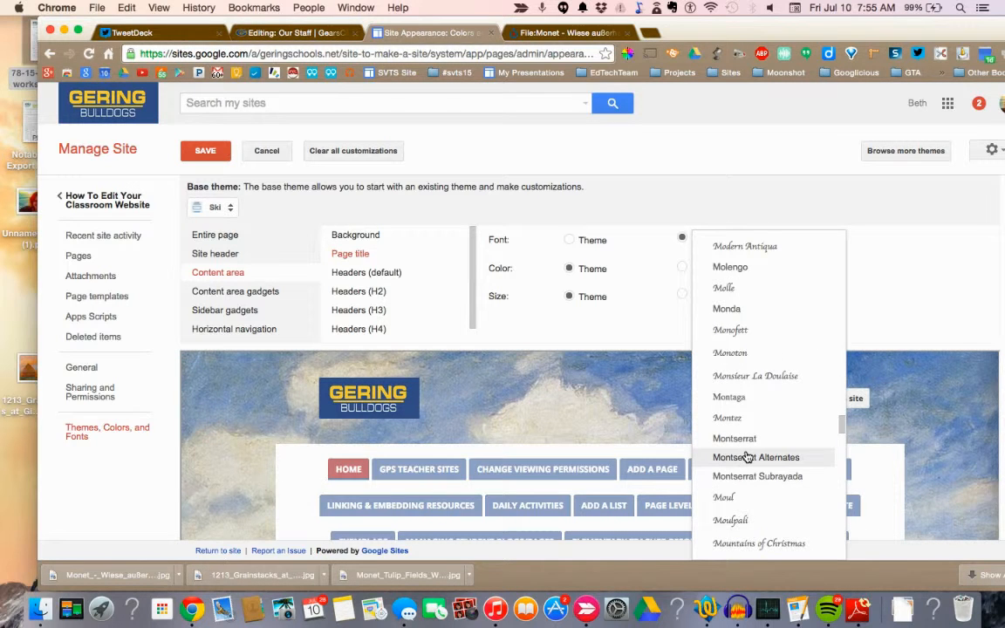
pyautogui.scroll(10, 747, 457)
pyautogui.click(276, 157)
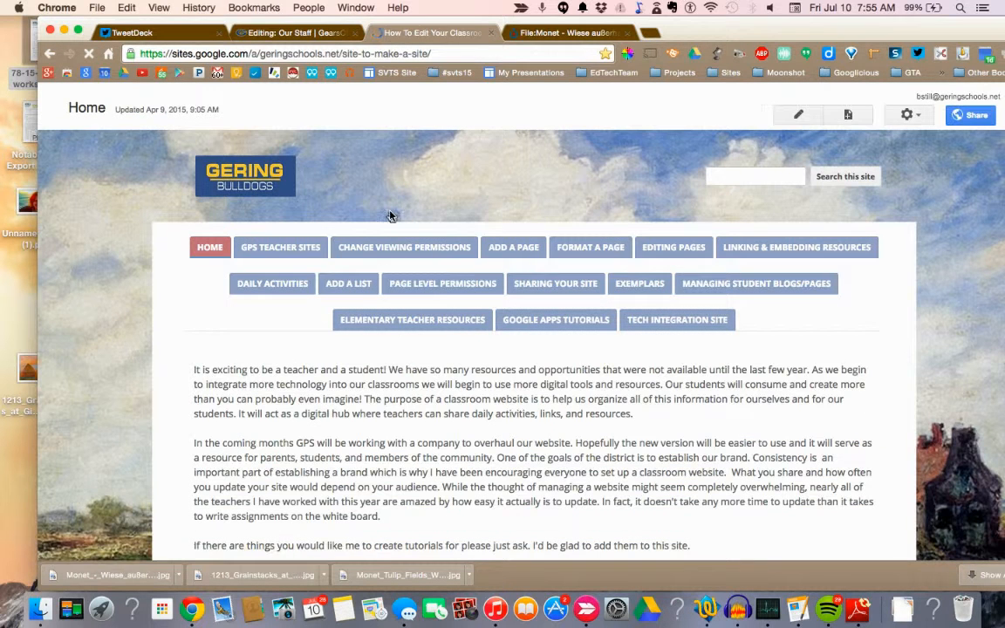